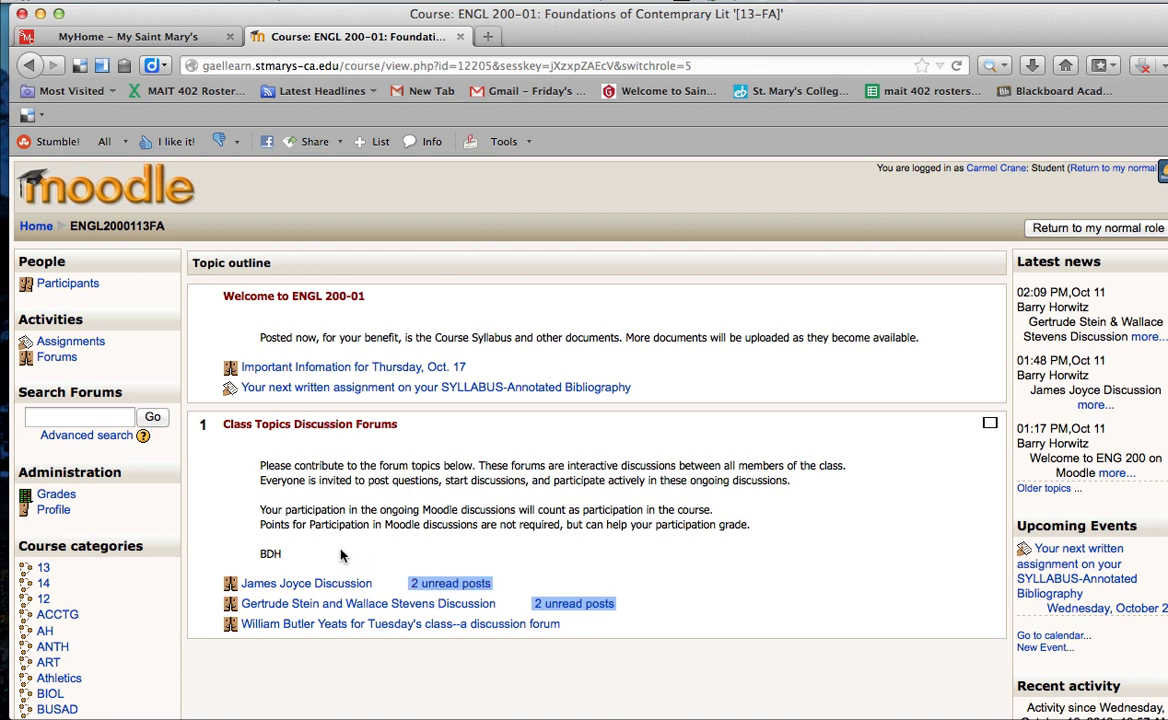
Open the Comments on Macaulay blog discussion in the James Joyce forum and mark its post read.
click(328, 584)
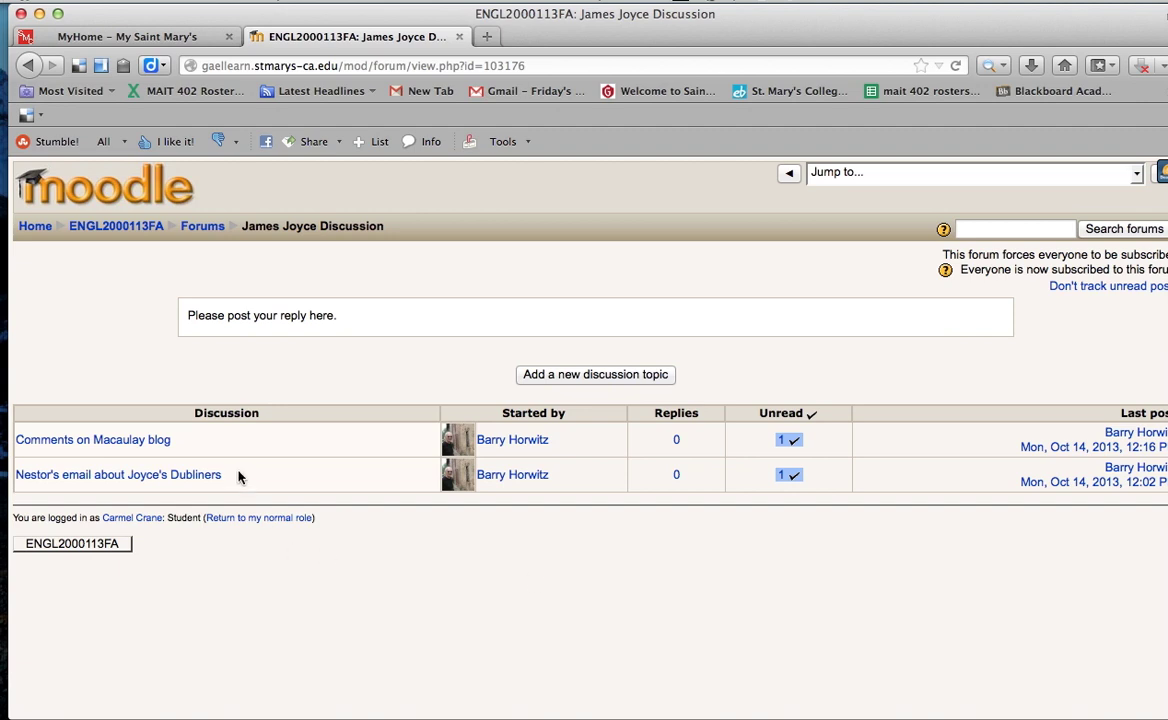
click(144, 446)
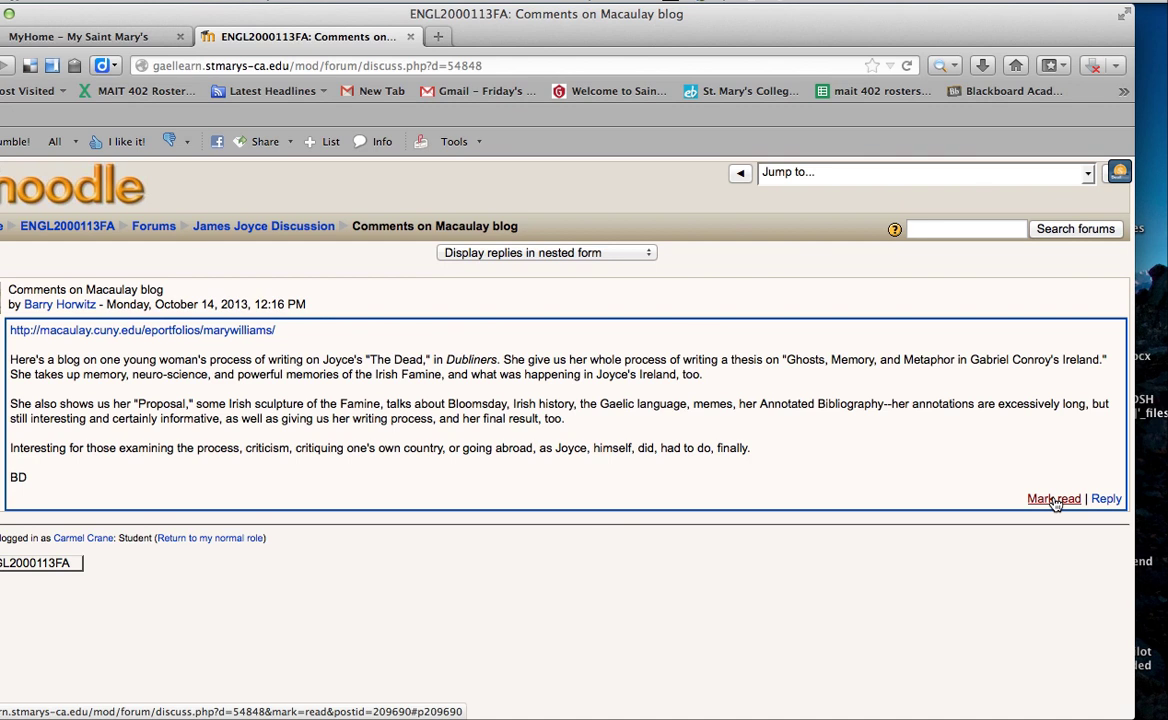
click(1054, 499)
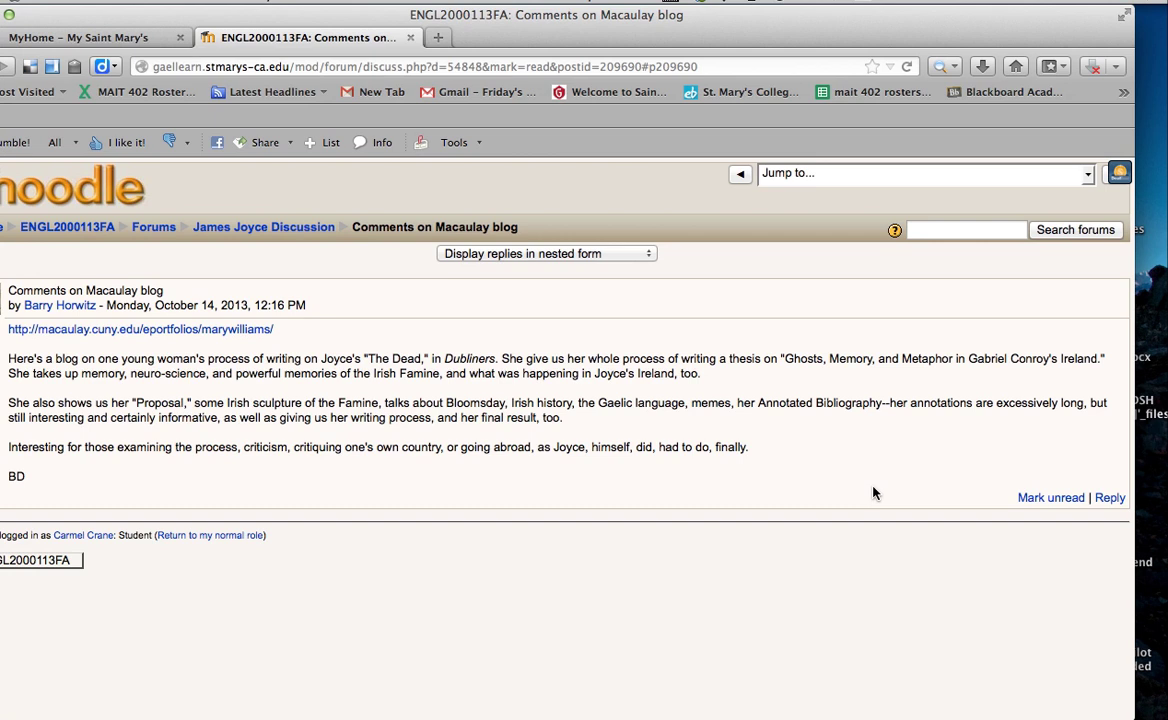
Start a reply to the blog post with the message 'You can type your reflections here.'.
click(1109, 498)
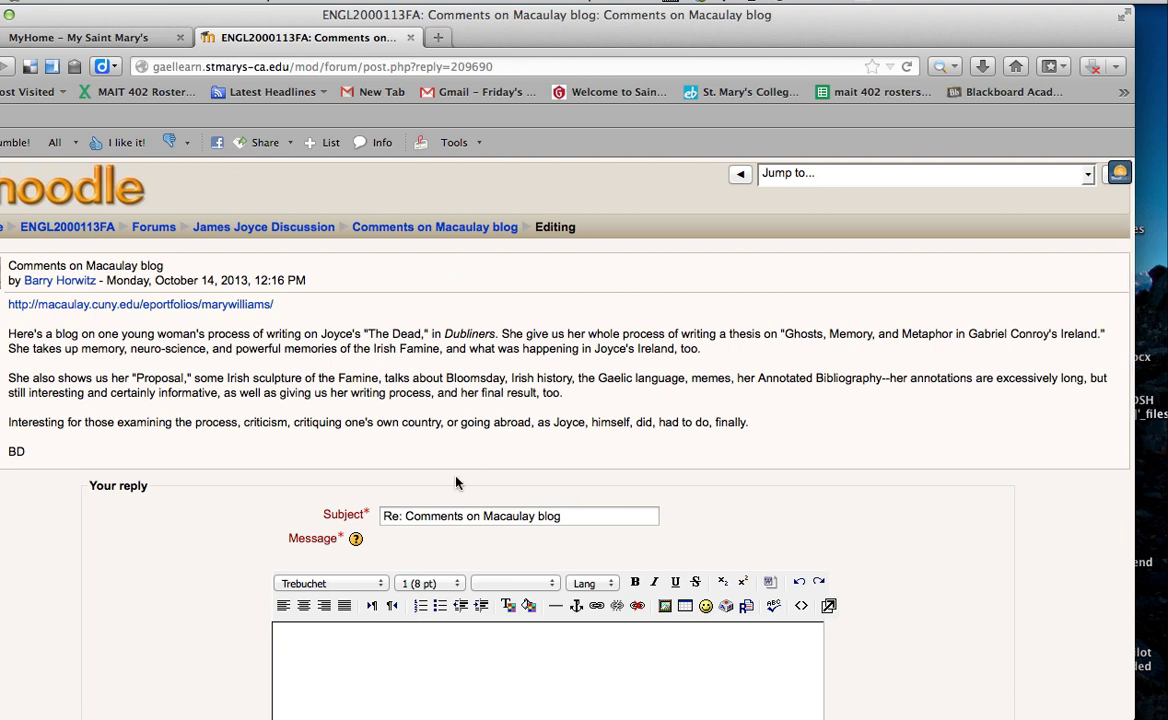
scroll(305, 513, down, 5)
click(311, 505)
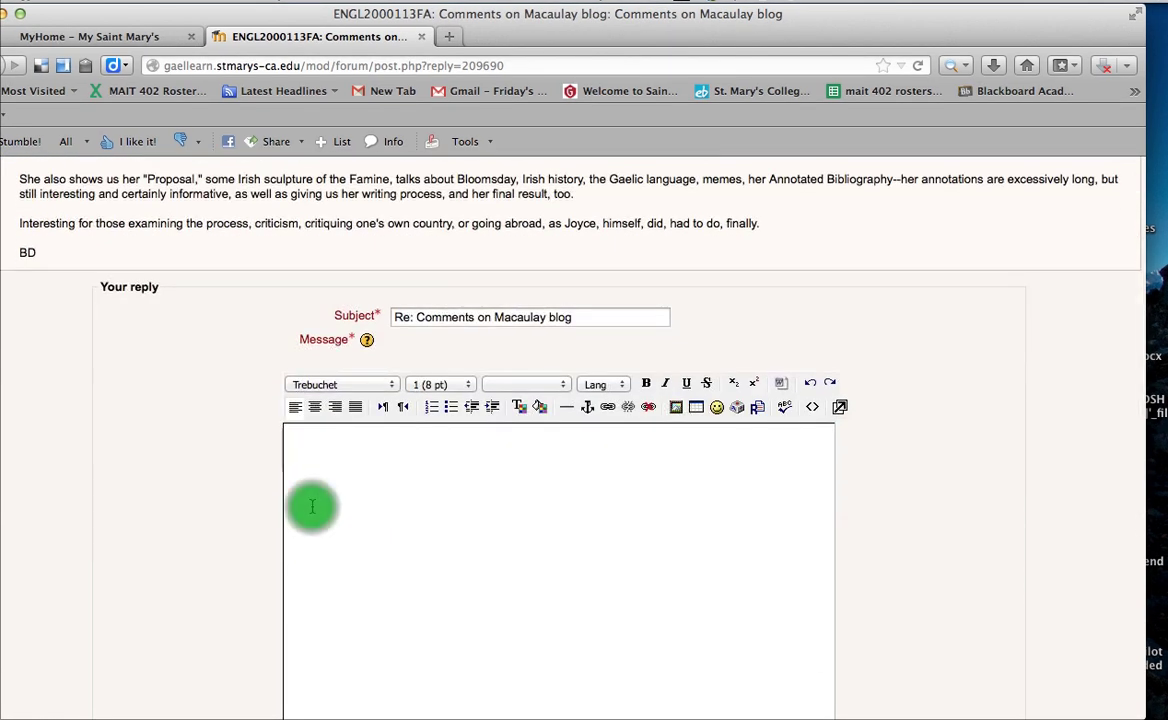
text(You)
key(BackSpace)
key(BackSpace)
text(o)
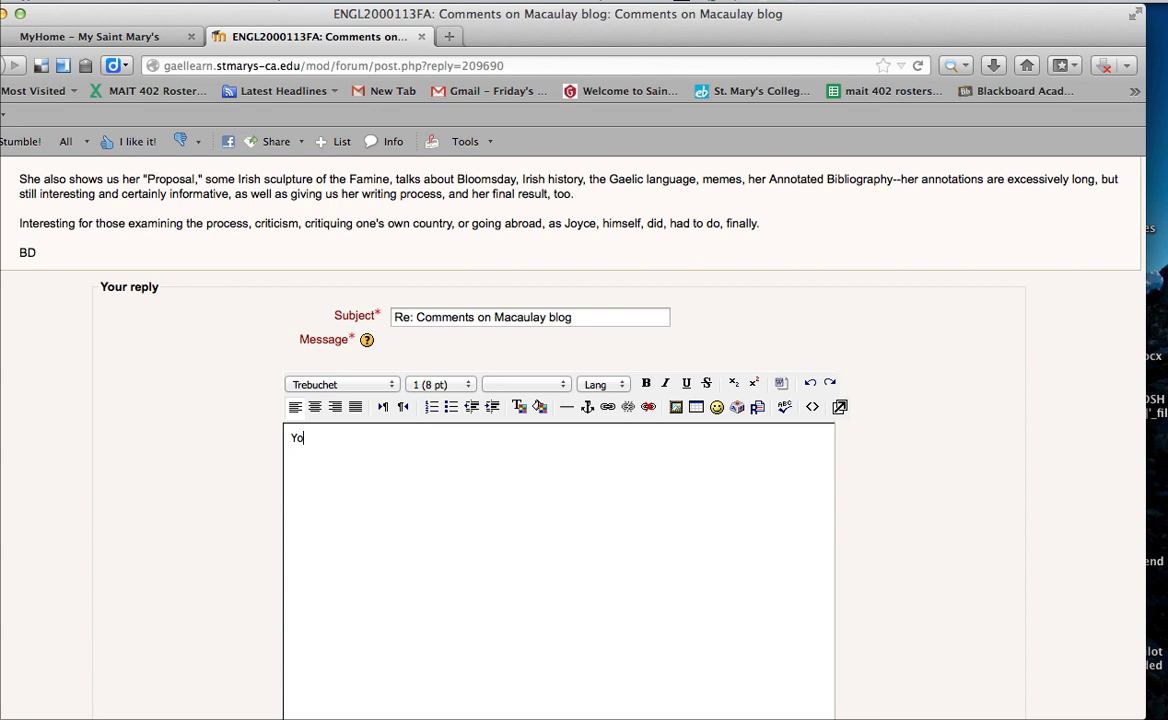
text(u can type your reflections here)
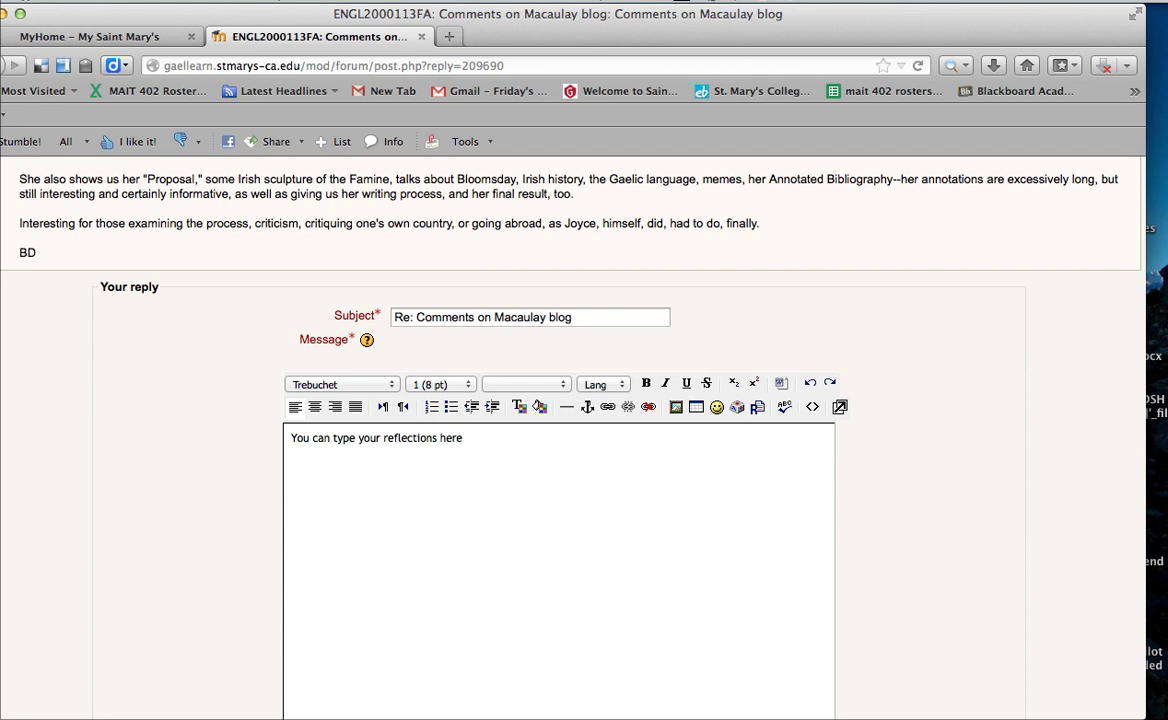
text(.)
Make the reply sentence bold, blue, Georgia at 18 pt, and indent it.
drag(467, 438, 292, 439)
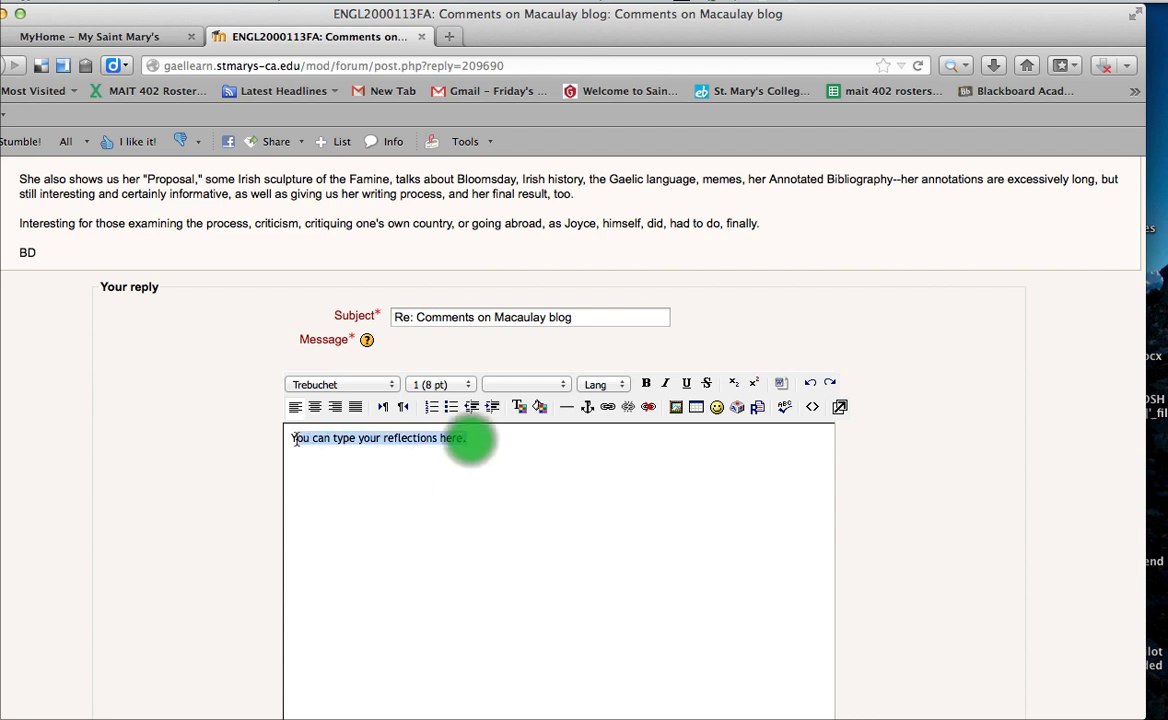
click(634, 383)
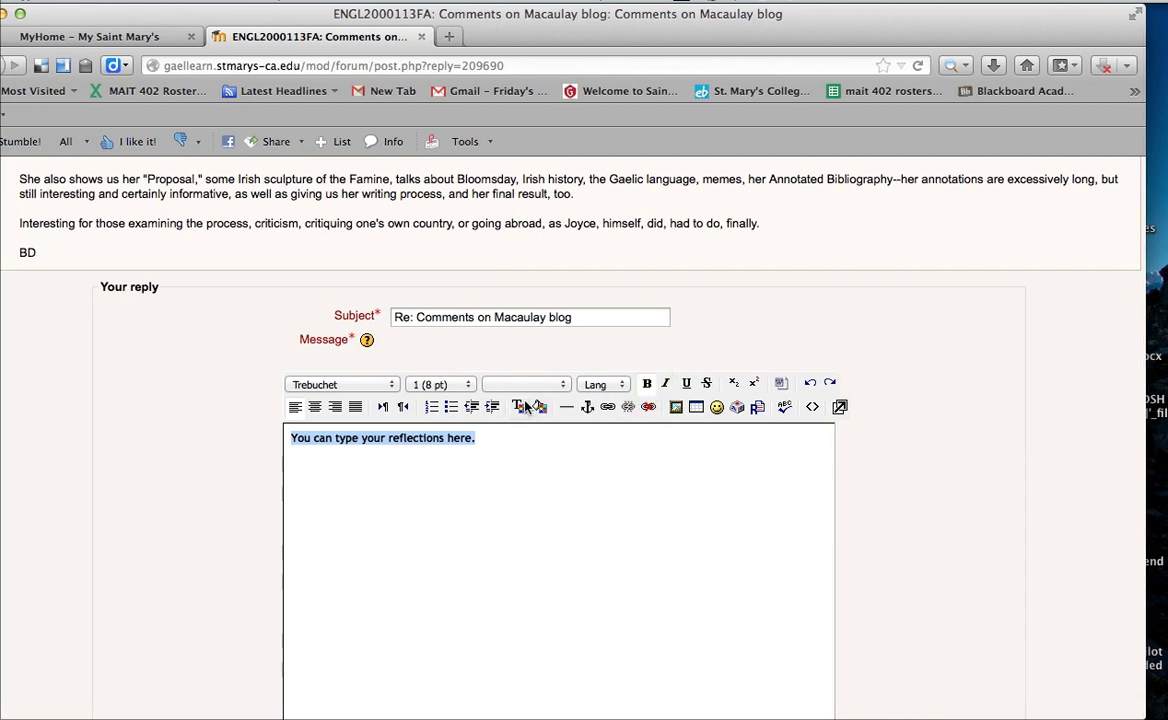
click(526, 406)
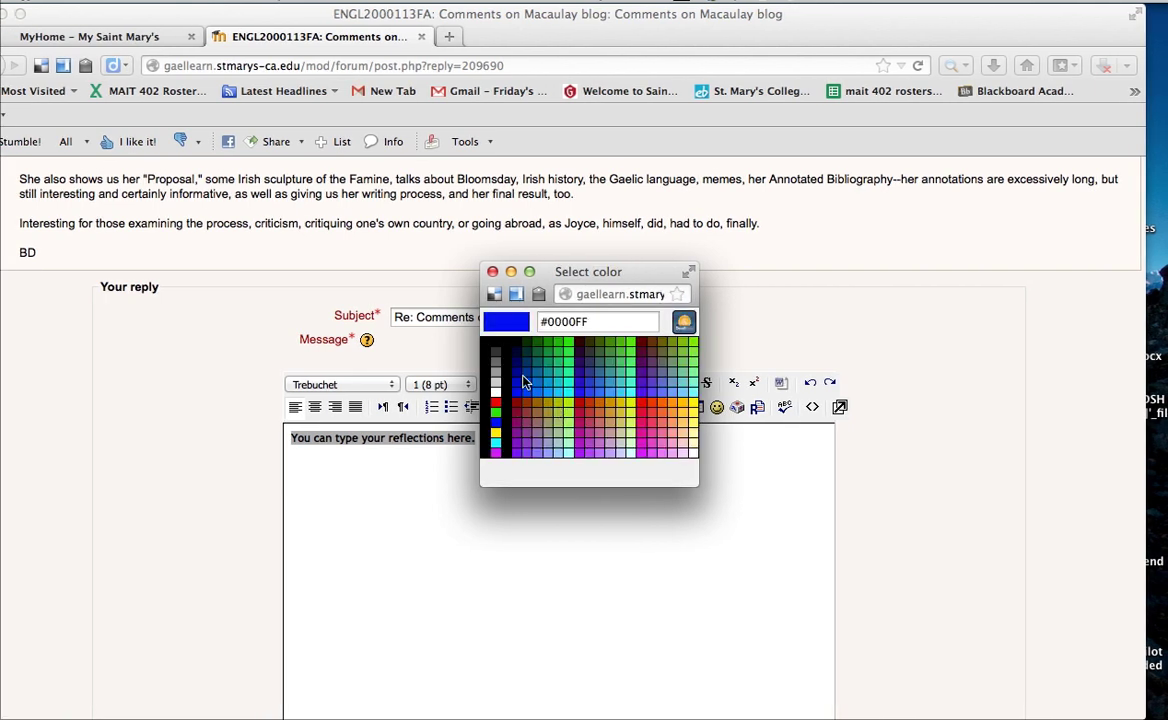
click(518, 380)
click(348, 385)
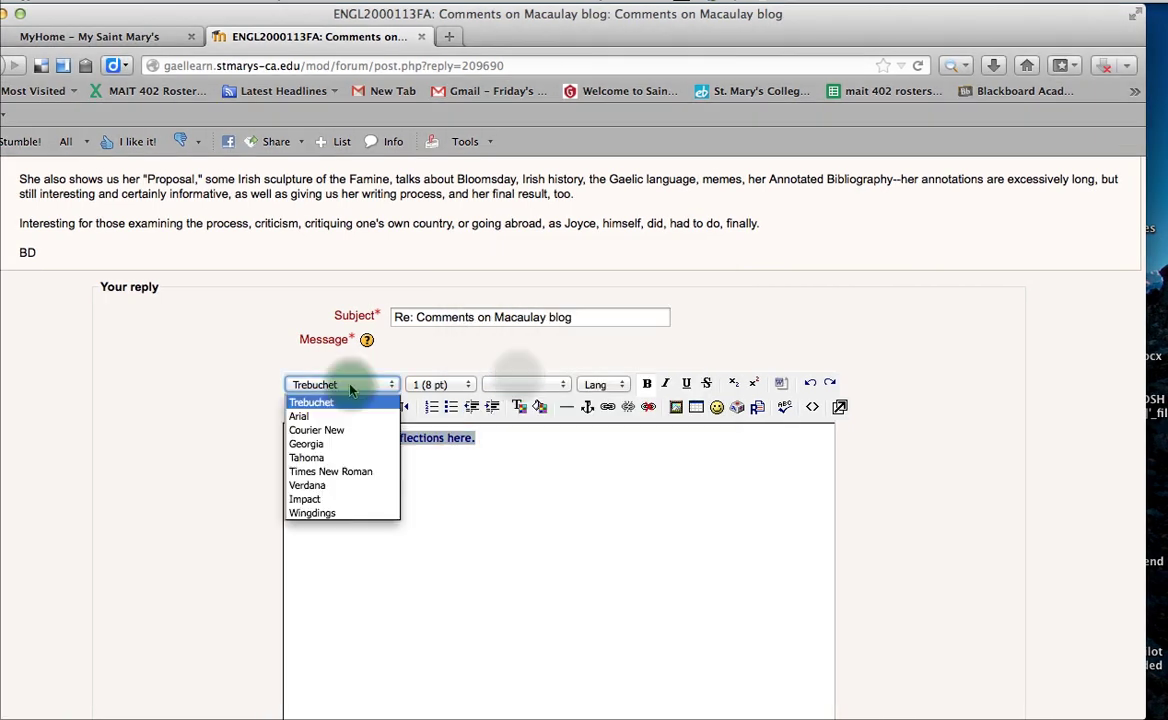
click(322, 443)
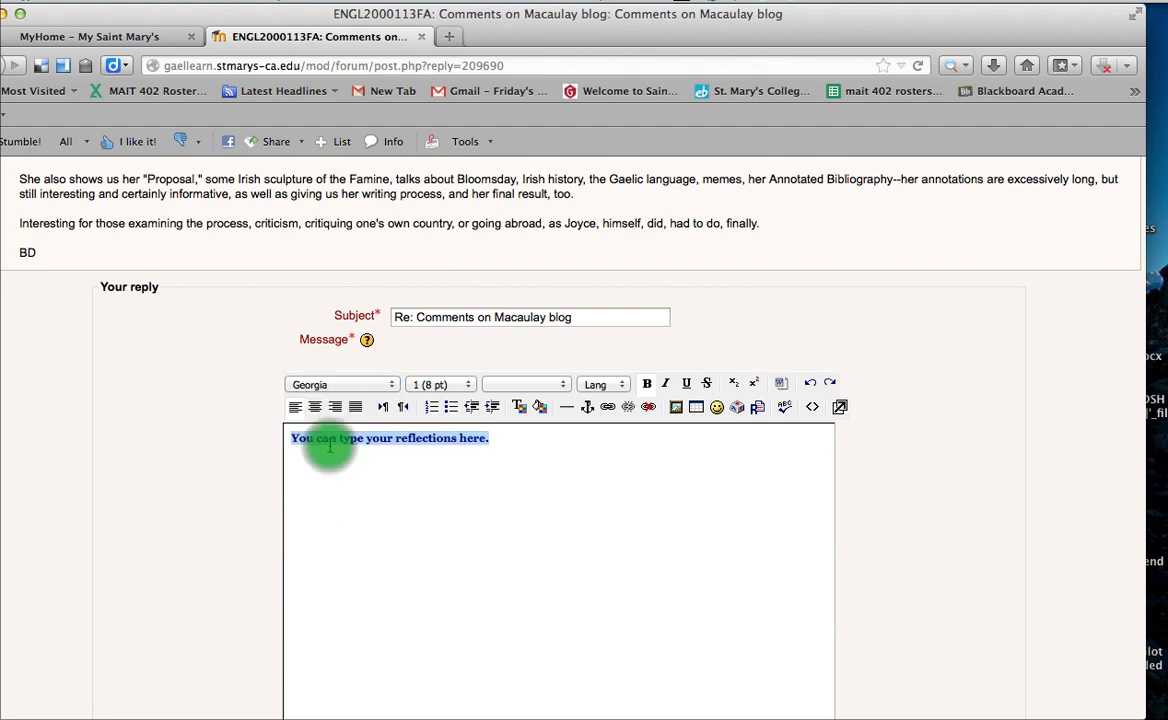
click(442, 384)
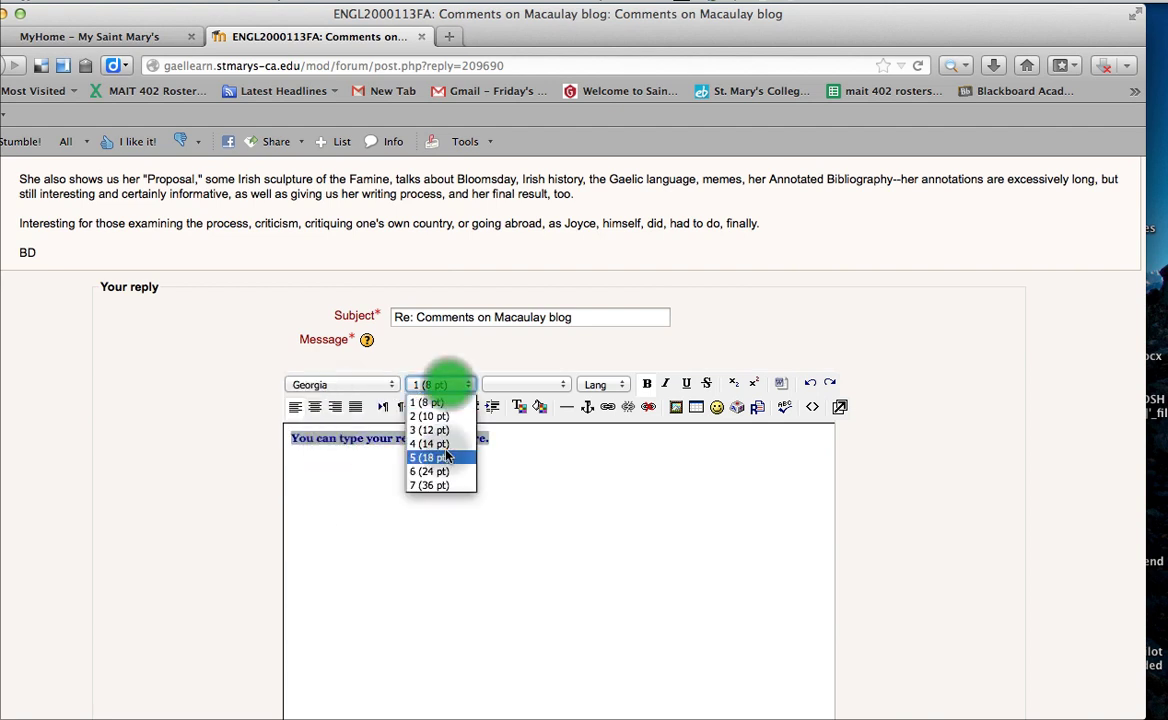
click(446, 456)
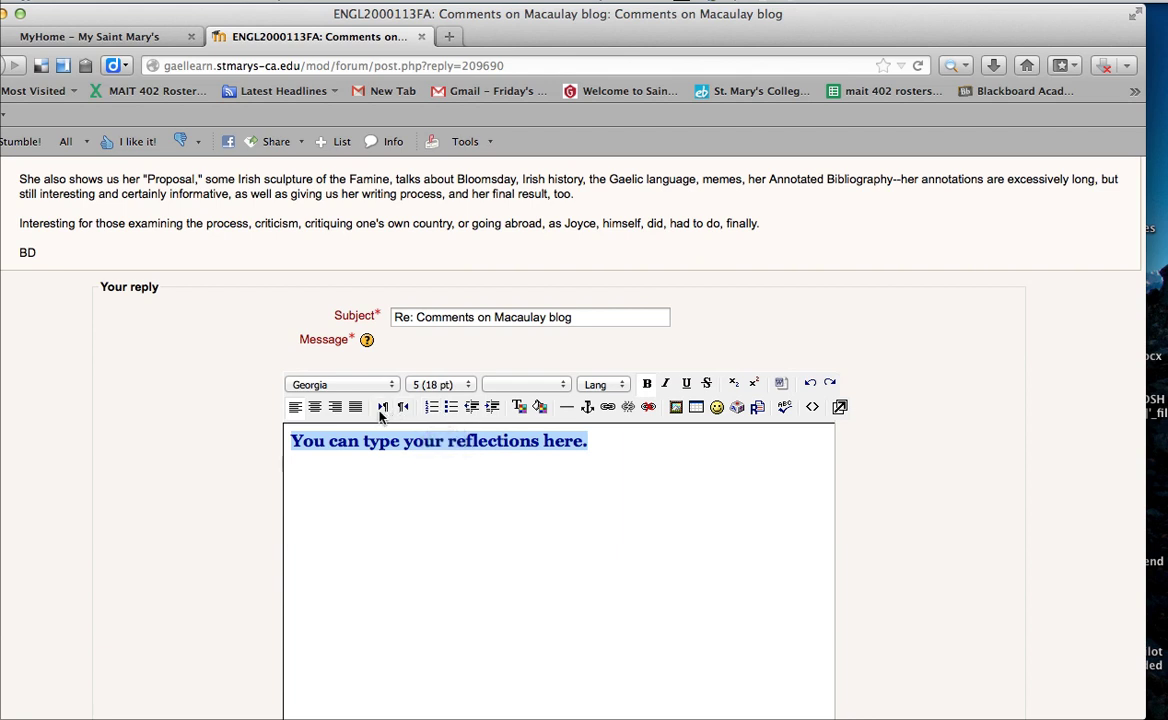
click(491, 407)
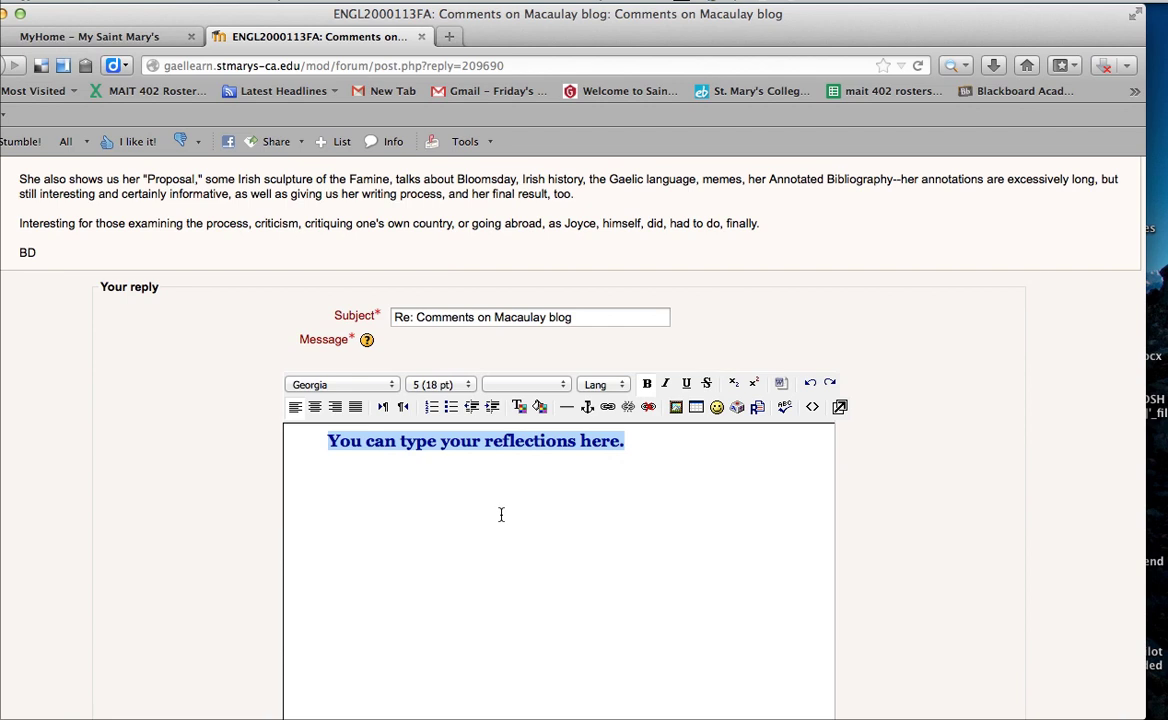
Attach acadcalendar2013-2014_1-1.pdf from the Desktop to the reply.
scroll(501, 514, down, 3)
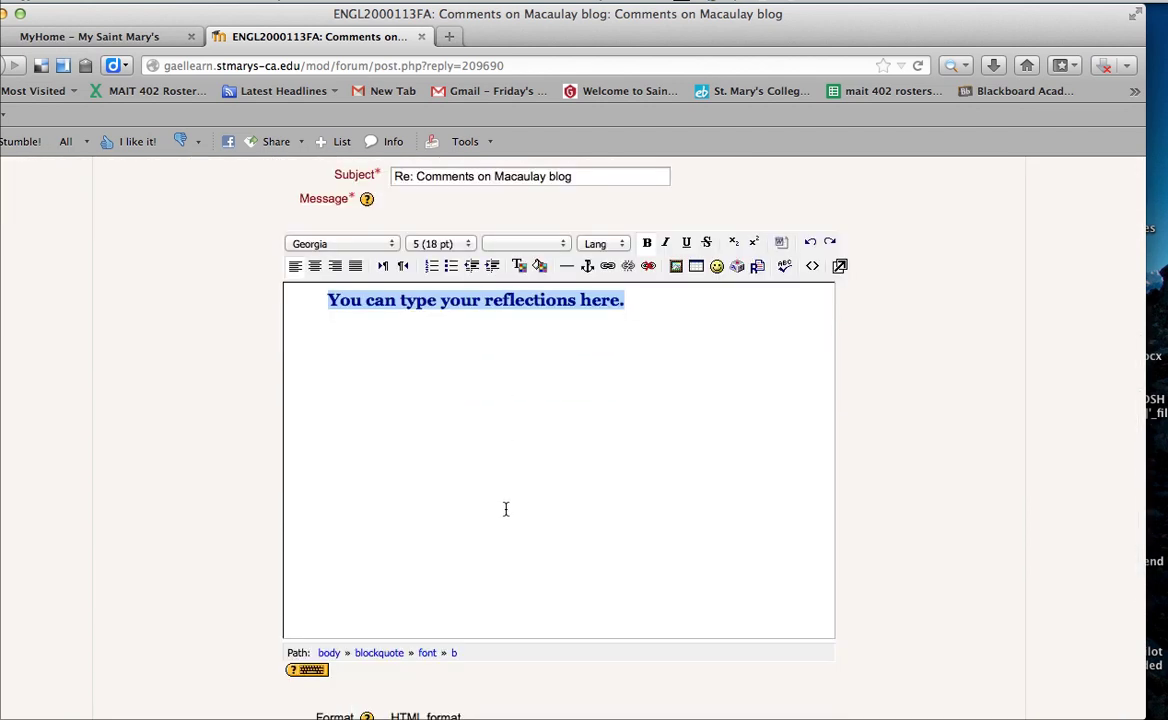
click(506, 509)
scroll(427, 627, down, 5)
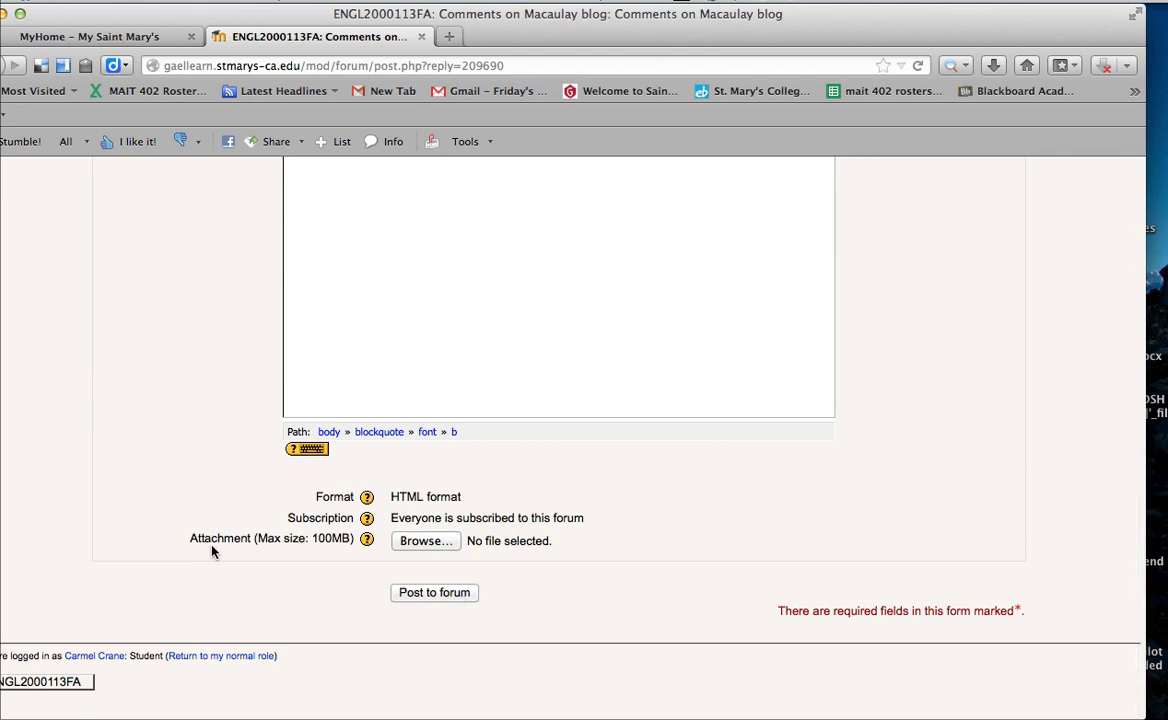
click(430, 543)
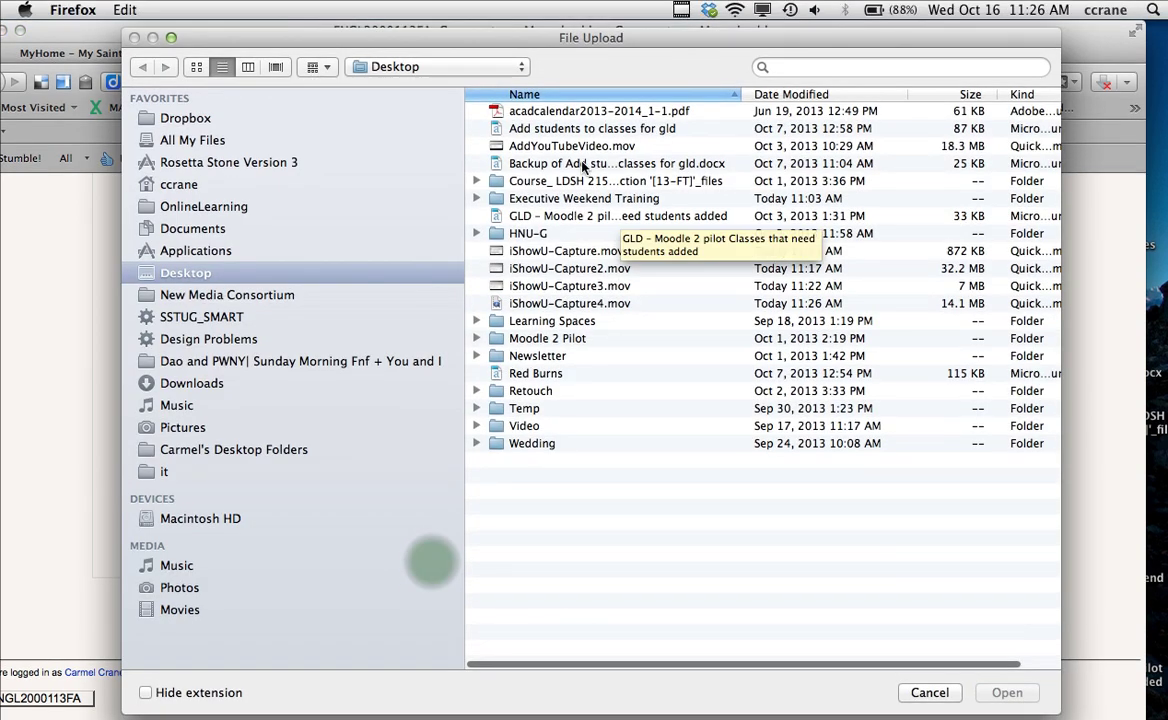
click(520, 110)
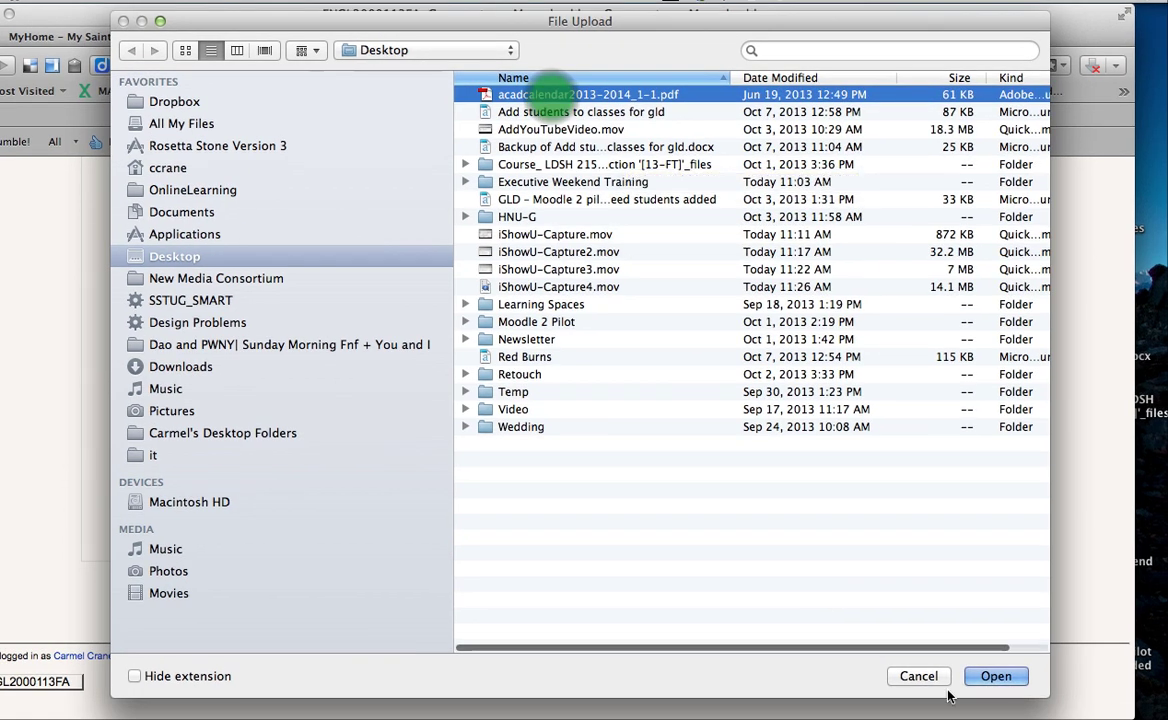
click(992, 677)
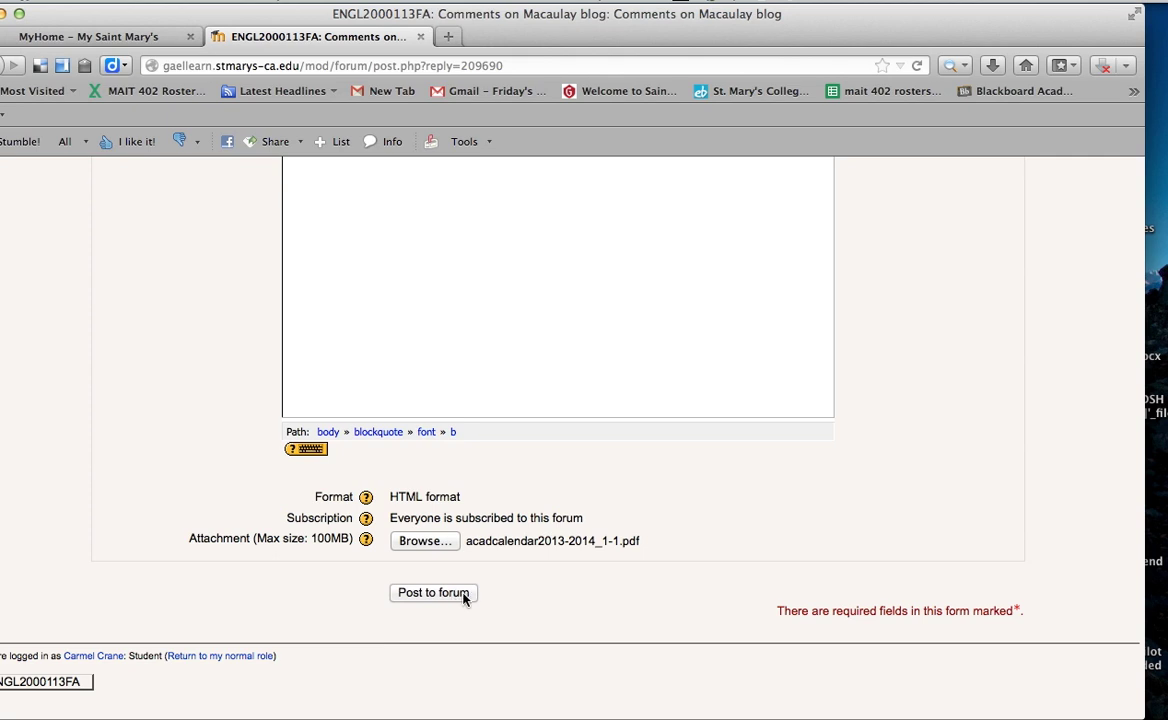
Go to the ENGL2000113FA Forums index and review each forum's unread post counts.
scroll(570, 555, up, 10)
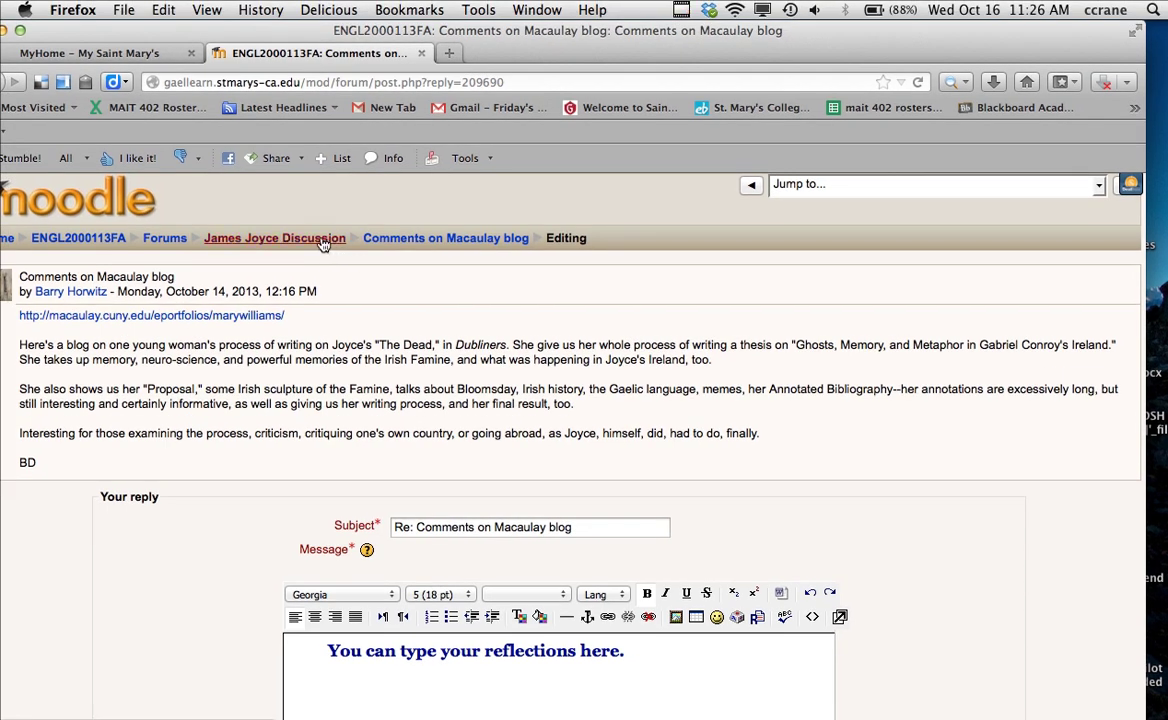
click(322, 244)
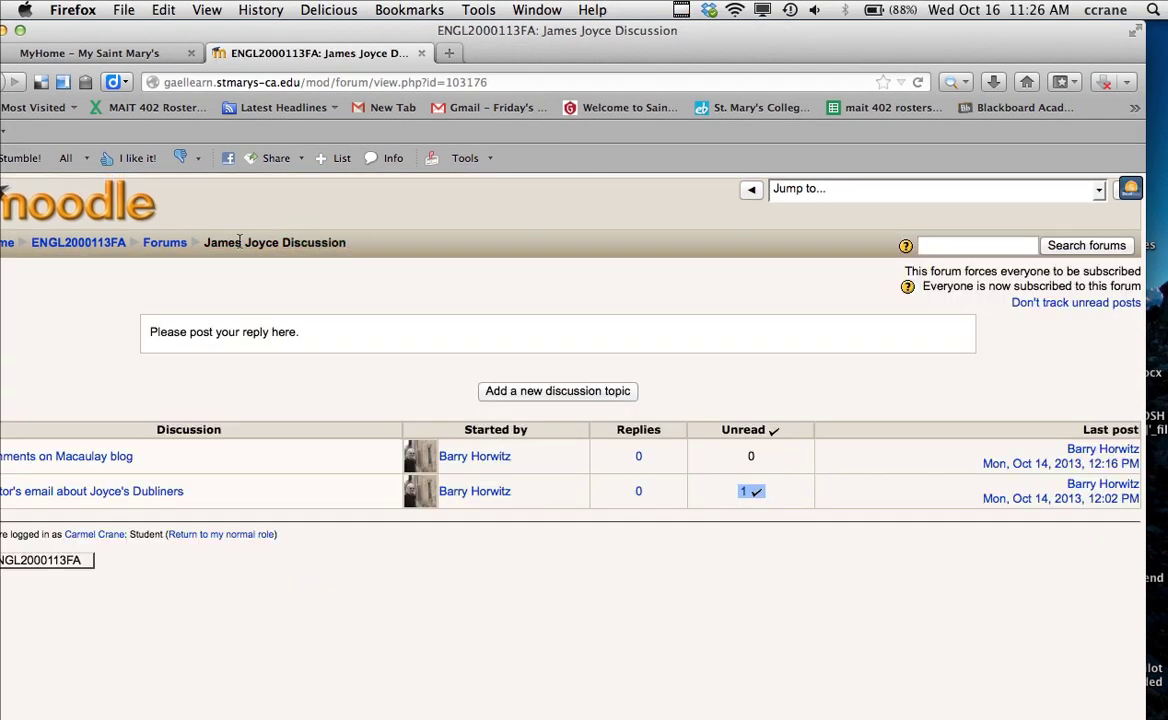
click(158, 243)
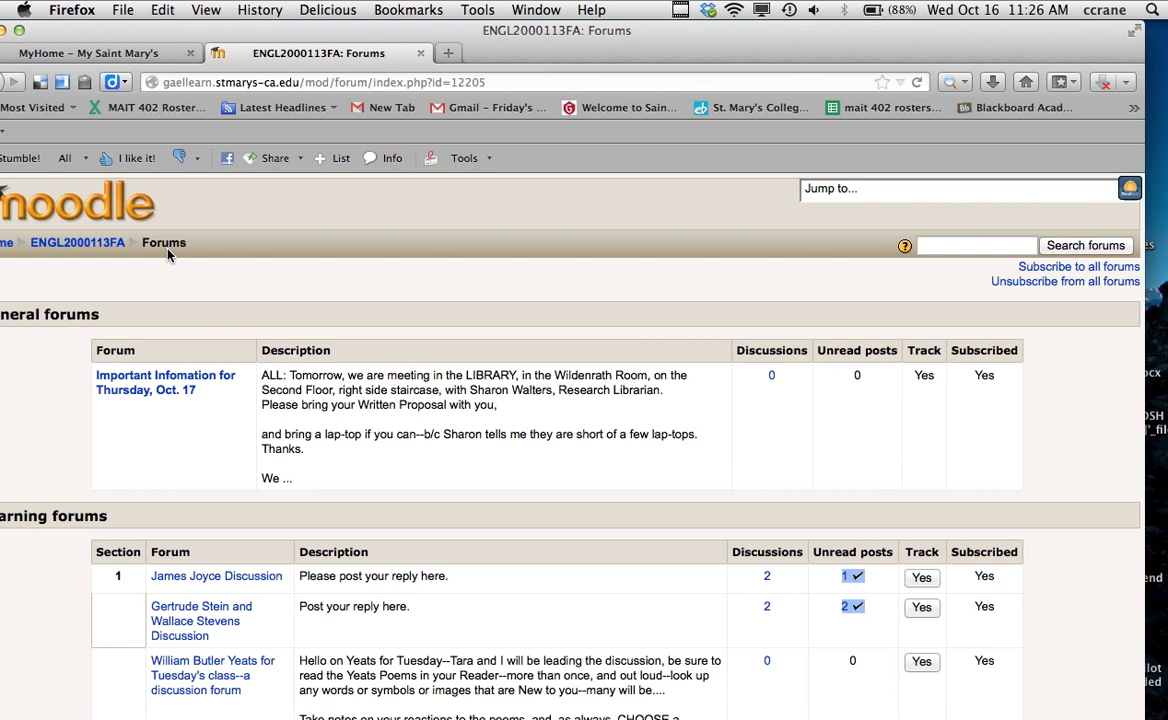
scroll(218, 272, down, 3)
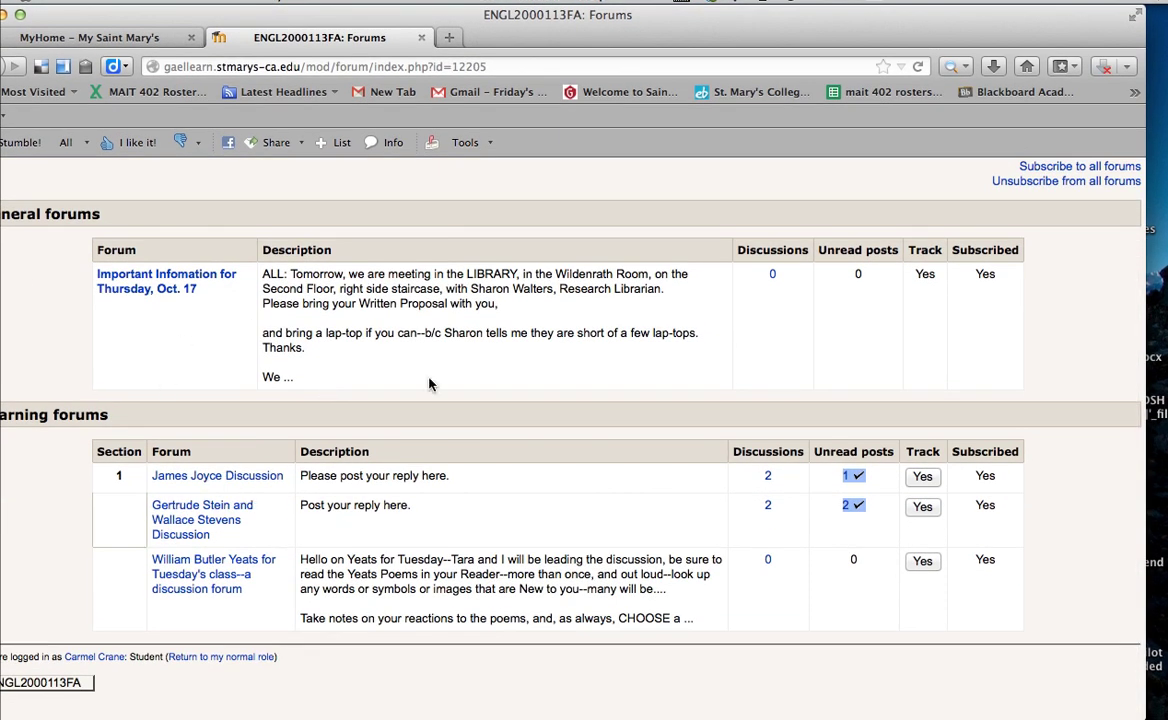
scroll(420, 380, up, 3)
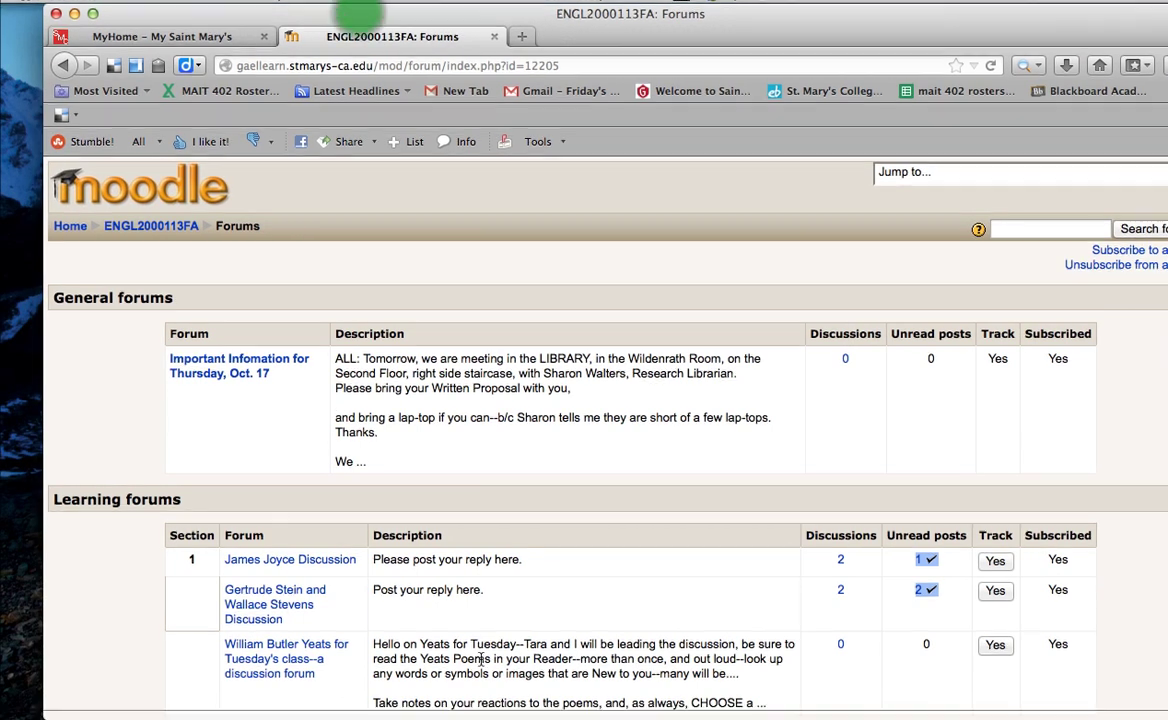
scroll(645, 490, down, 2)
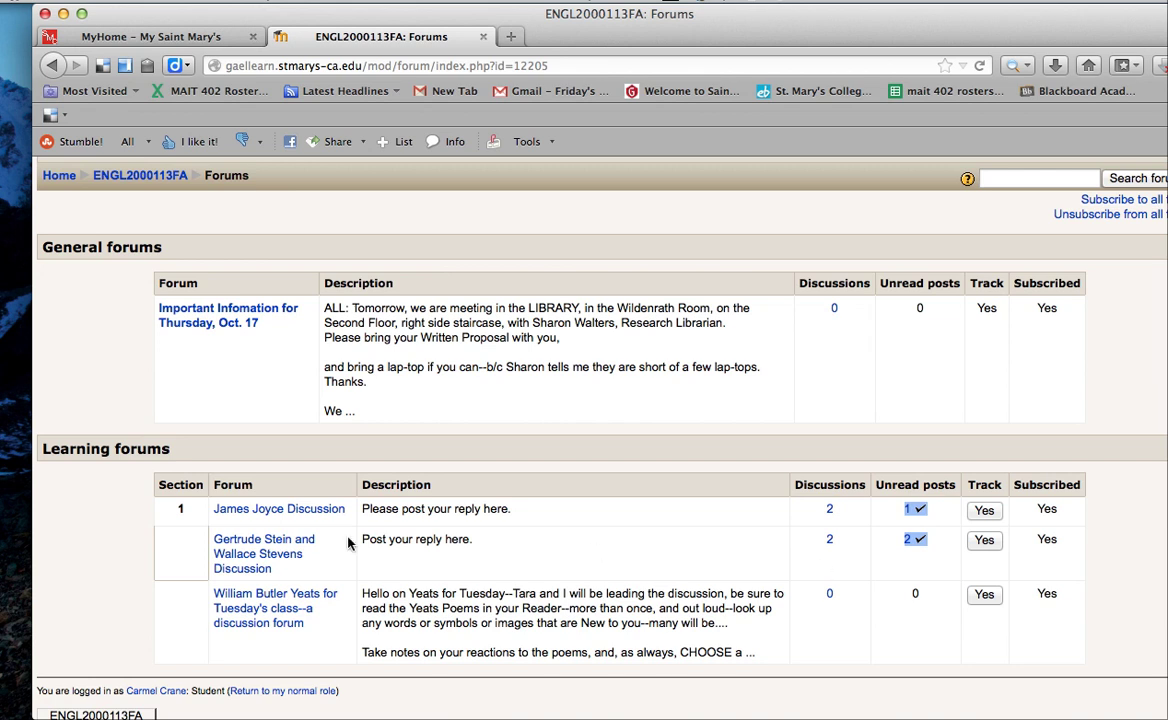
Open Questions 1 & 2 in the Gertrude Stein and Wallace Stevens forum and read its reply.
click(277, 560)
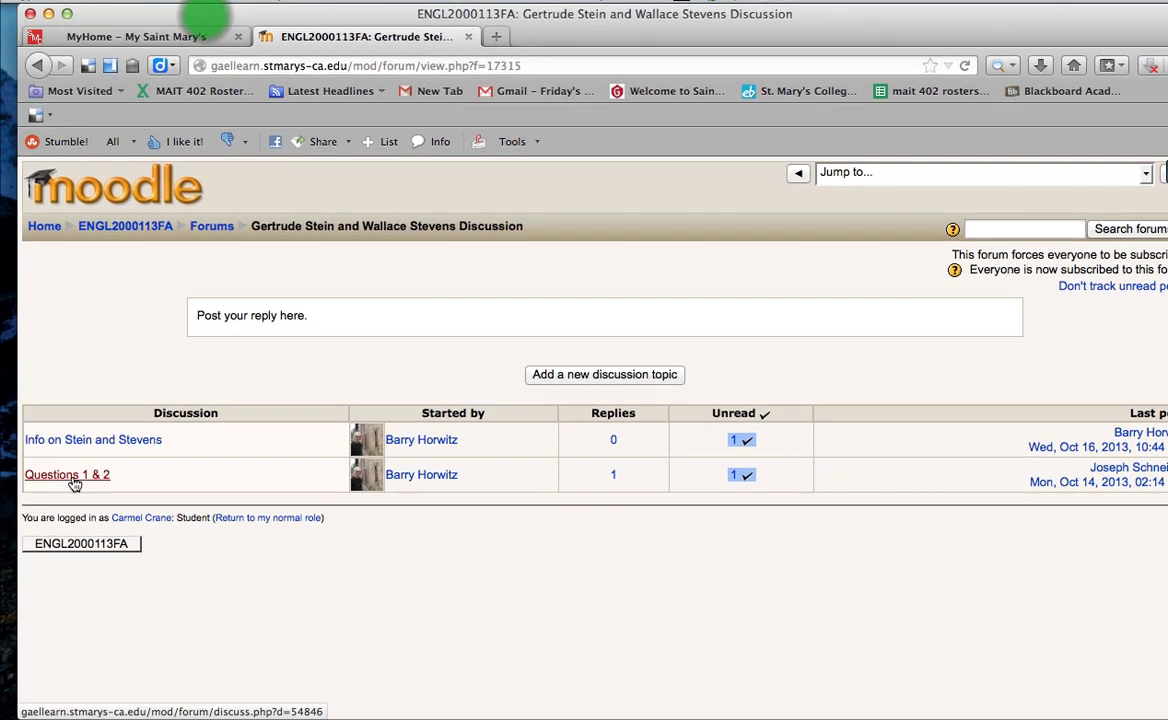
click(70, 476)
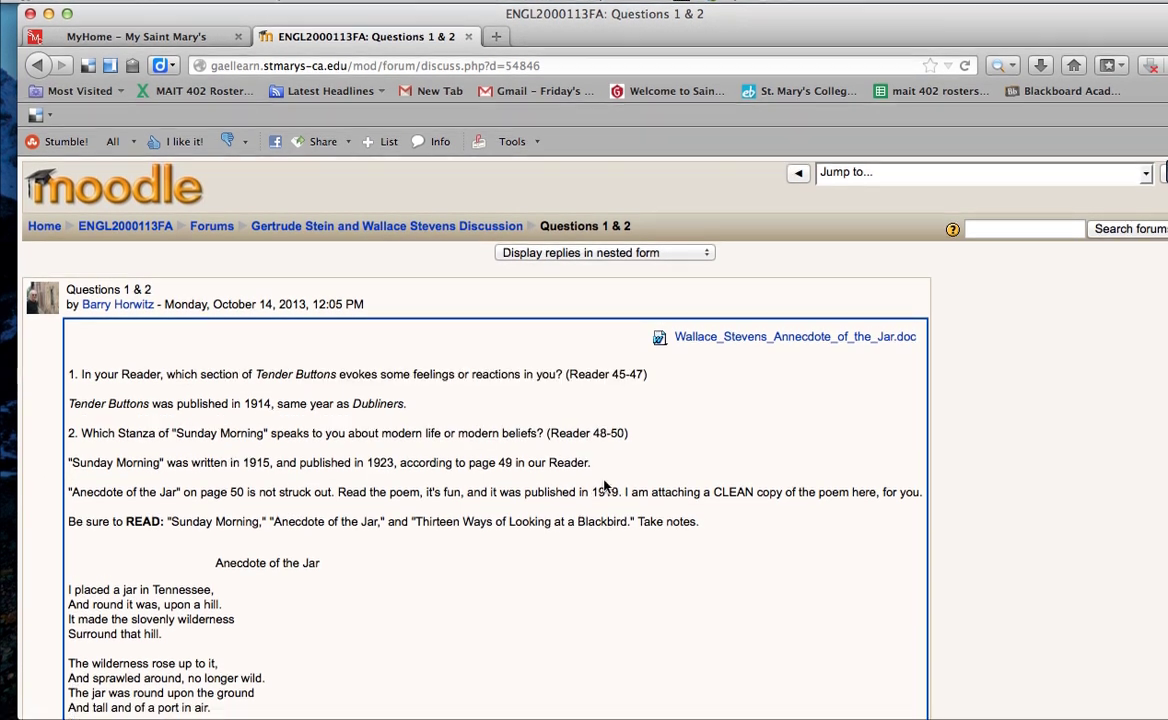
scroll(605, 500, down, 5)
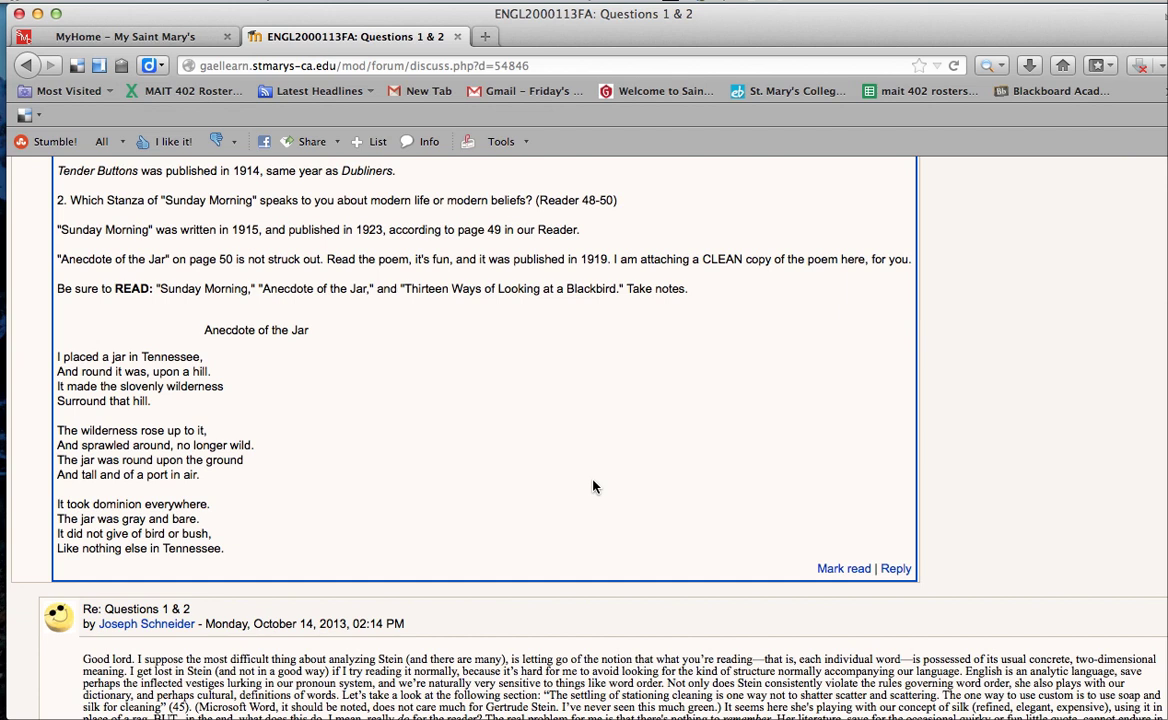
scroll(594, 486, down, 3)
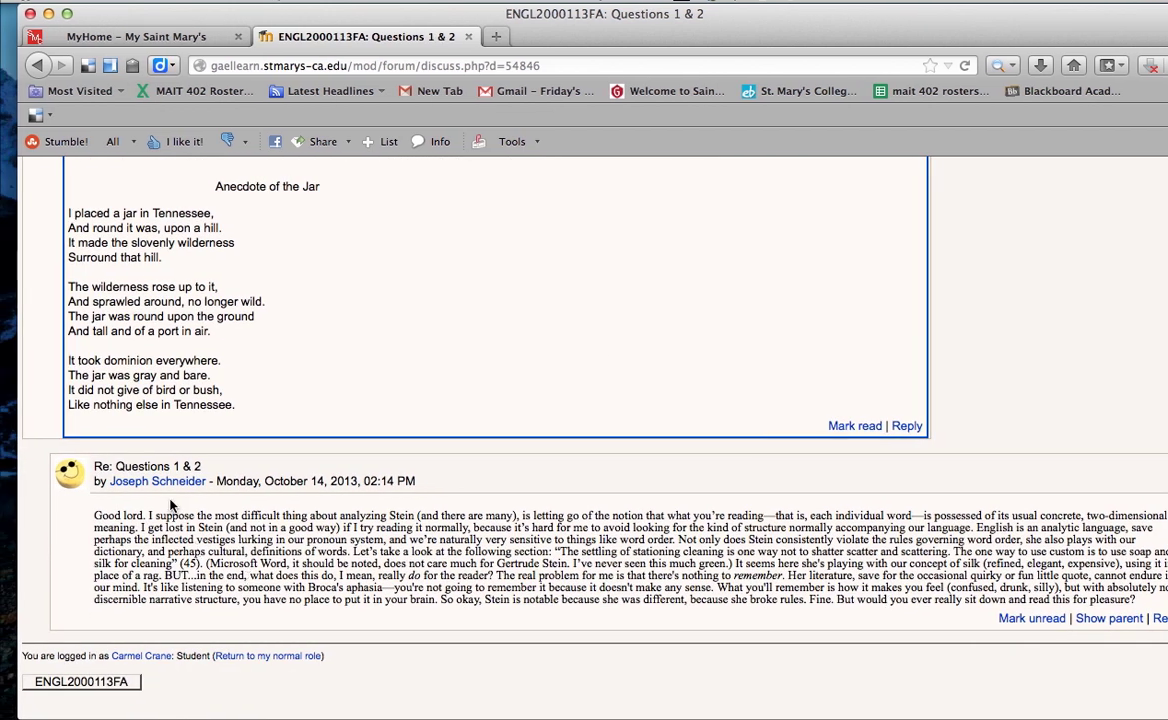
scroll(774, 579, up, 5)
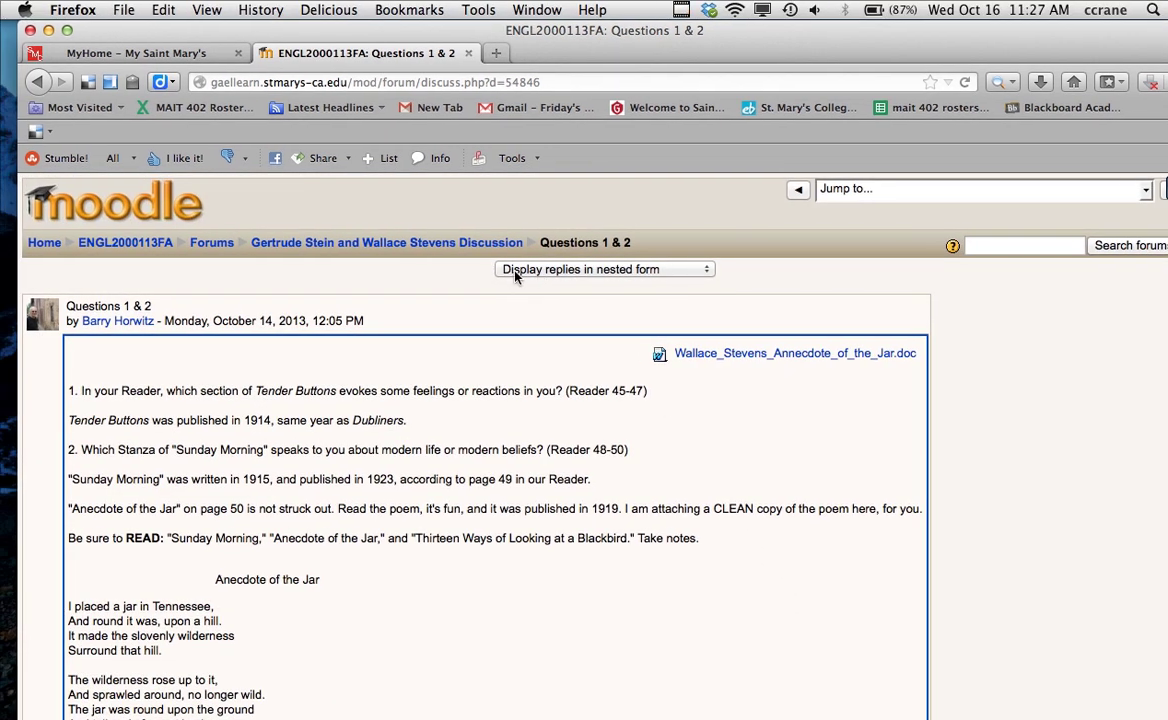
Mark the single reply under the Questions 1 & 2 post as unread again.
click(516, 272)
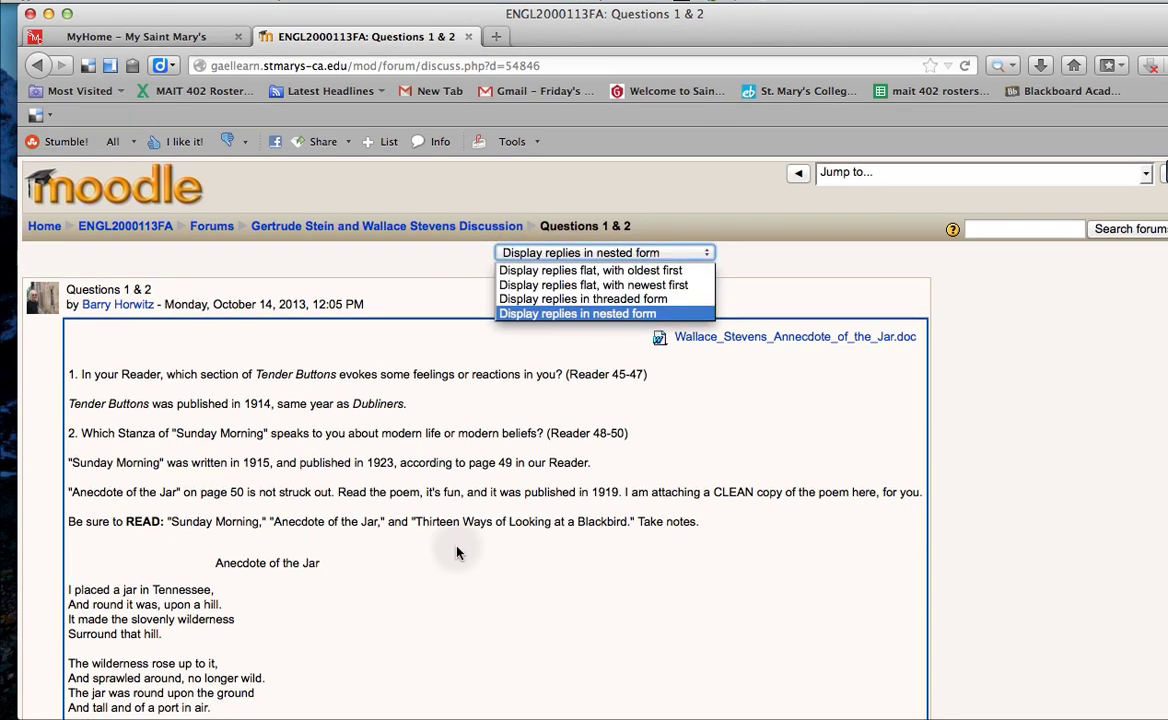
click(456, 563)
scroll(456, 563, down, 6)
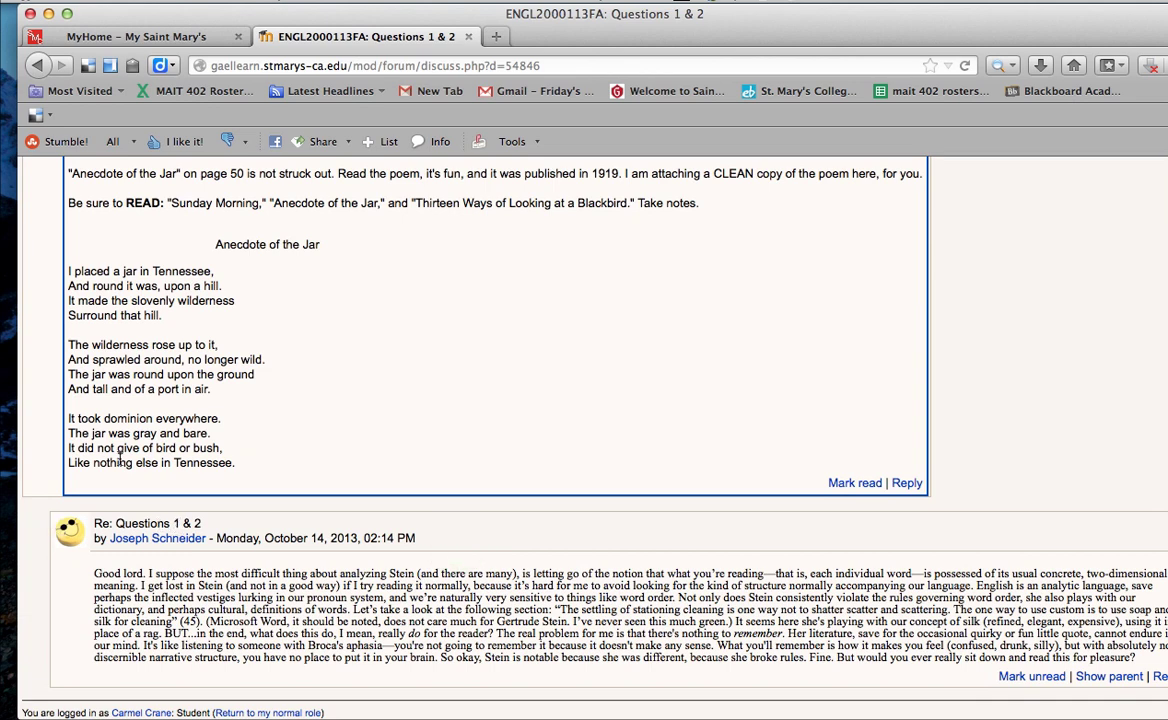
scroll(149, 490, up, 2)
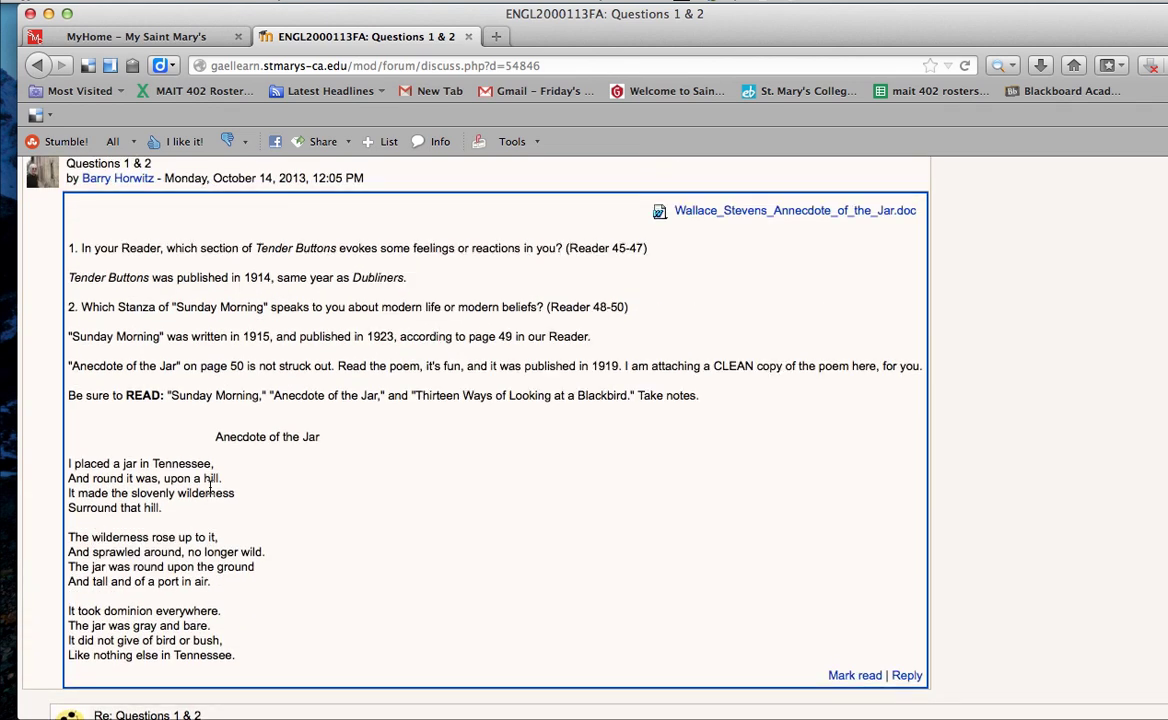
scroll(205, 500, down, 3)
scroll(418, 465, up, 6)
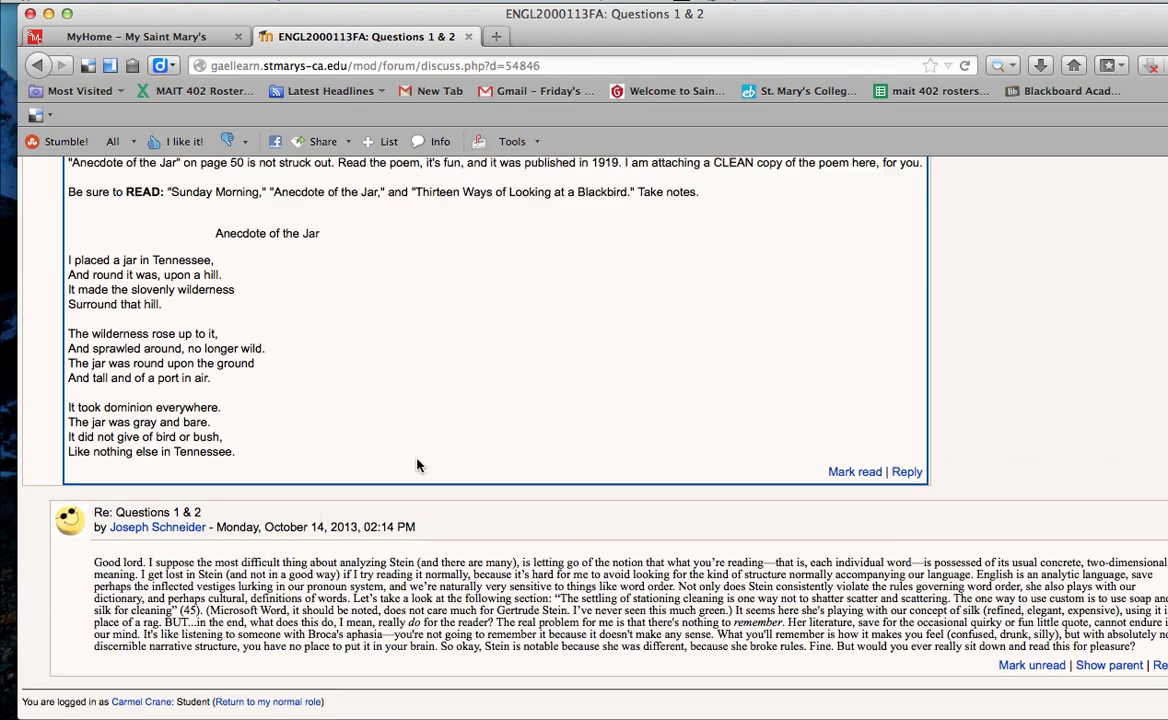
scroll(418, 465, up, 3)
scroll(562, 250, down, 9)
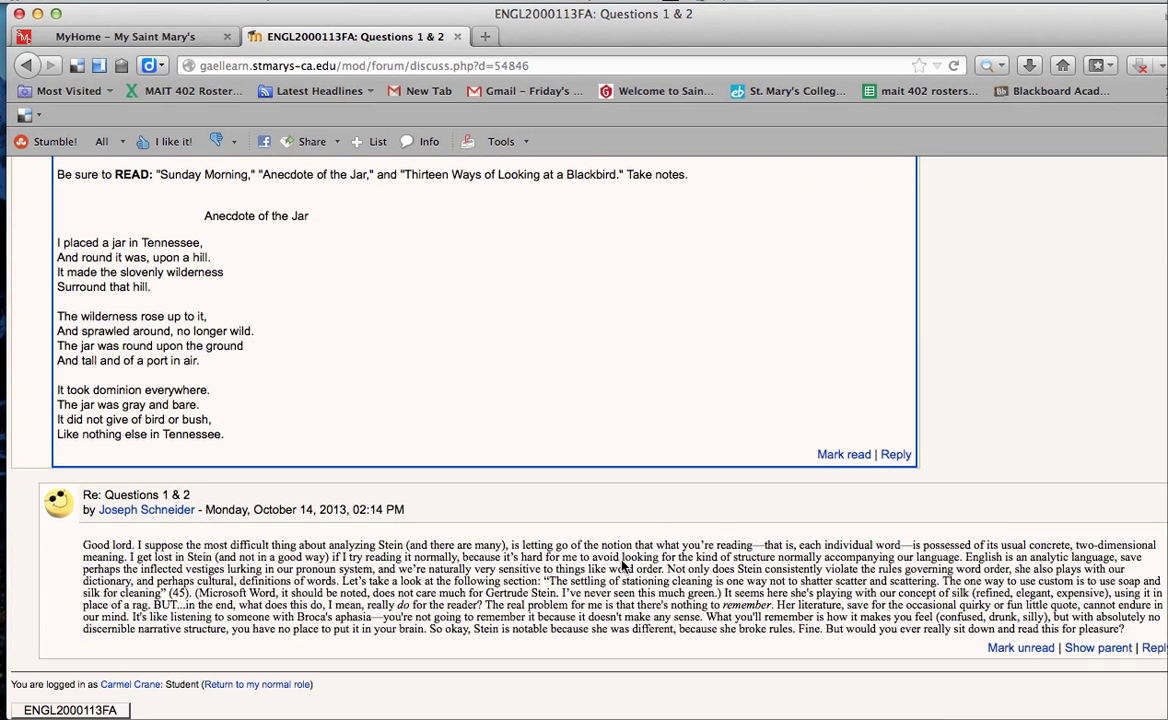
click(1000, 646)
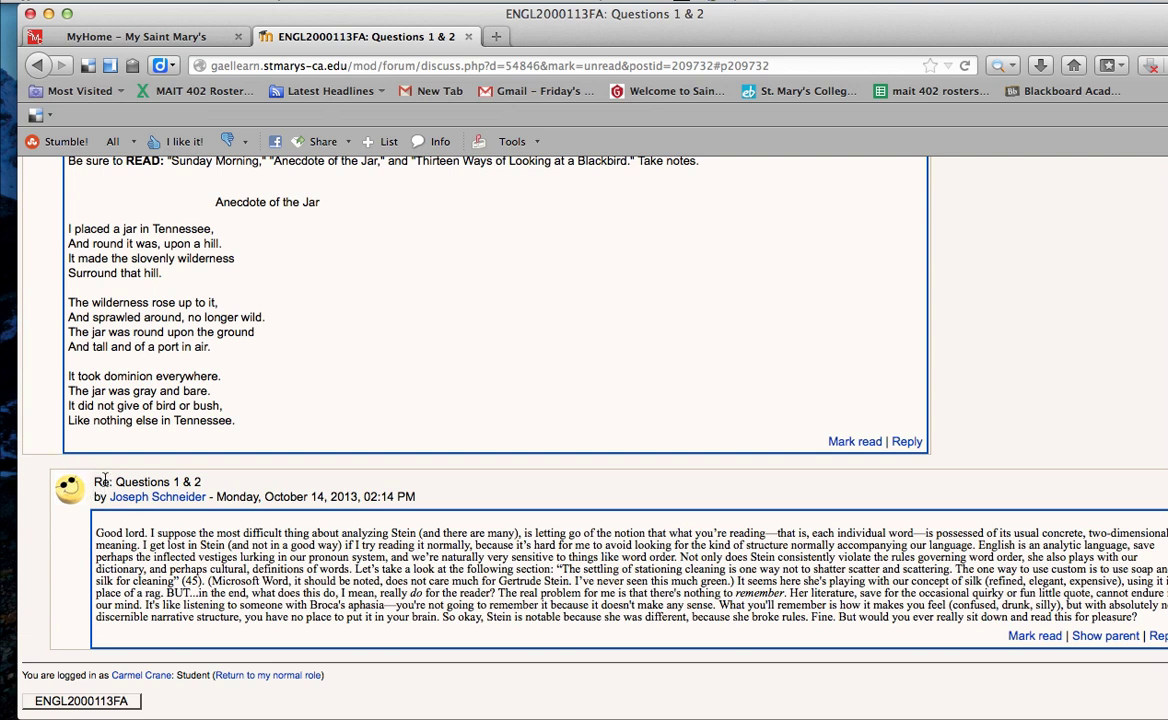
scroll(573, 369, up, 7)
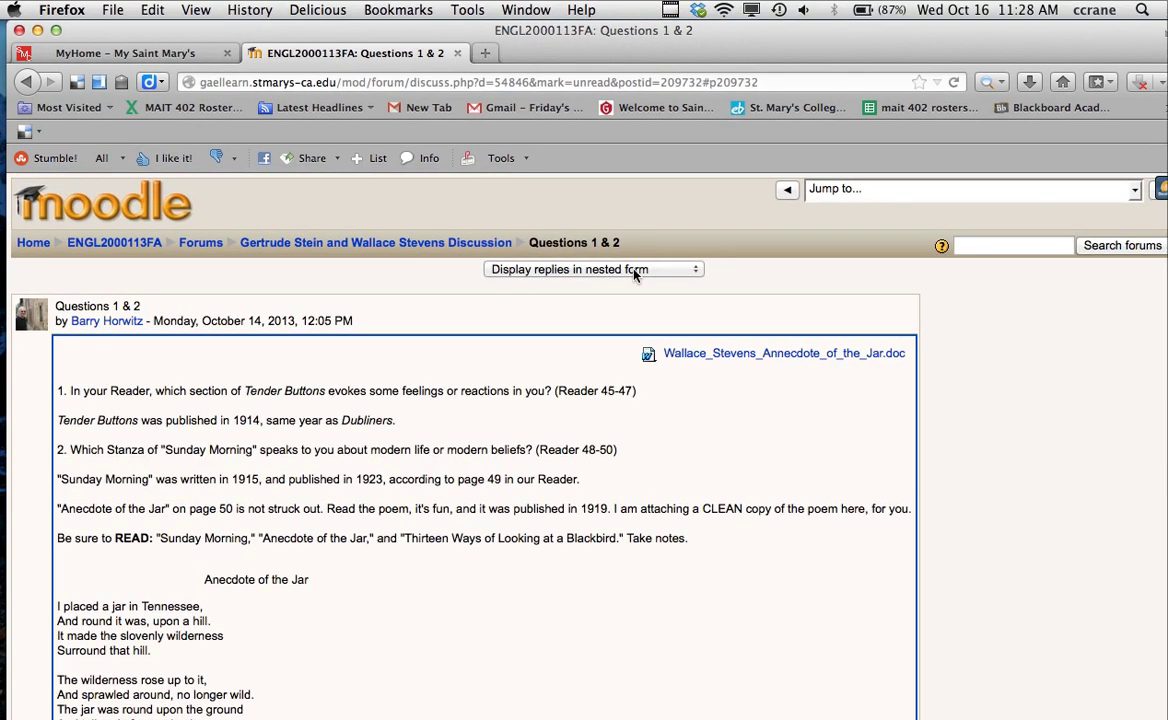
Switch the discussion's reply display to flat, with oldest first.
click(646, 252)
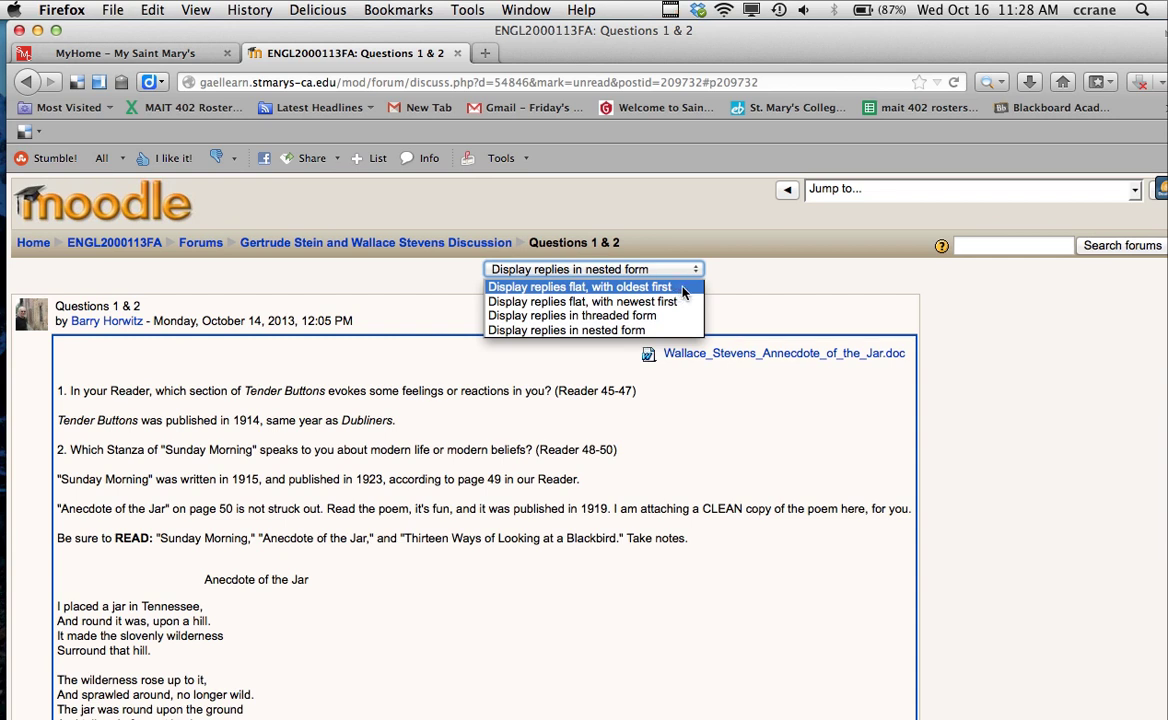
click(676, 288)
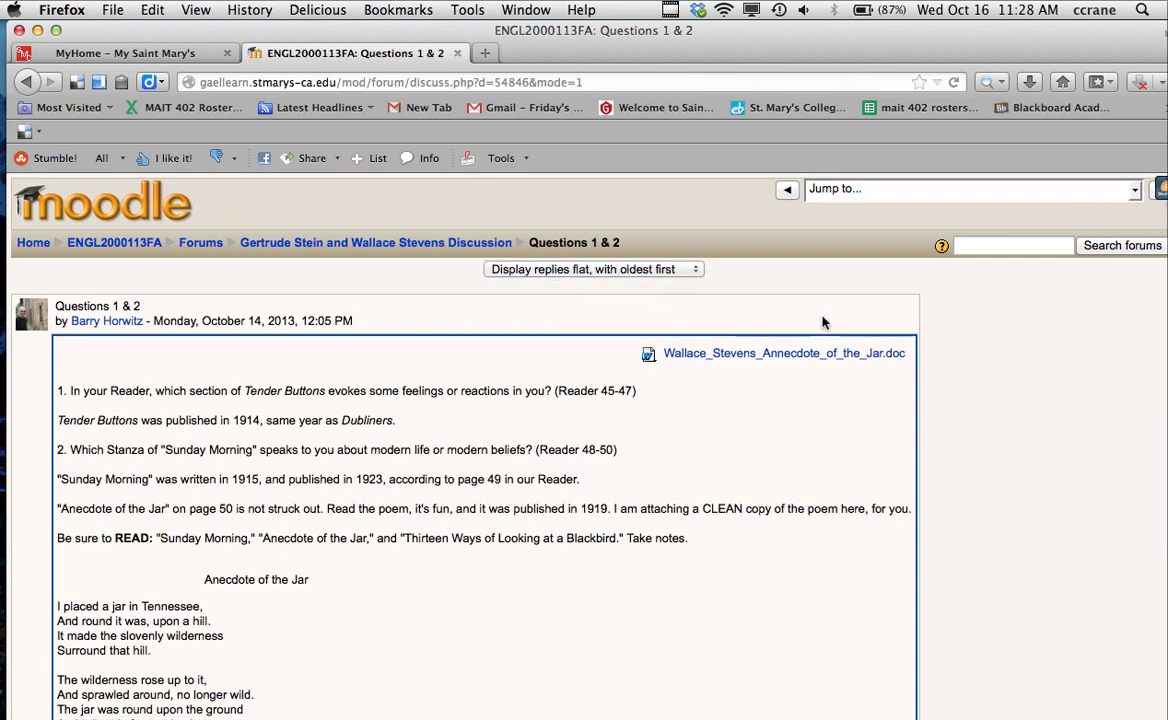
scroll(790, 445, down, 6)
scroll(850, 485, up, 4)
scroll(850, 485, up, 1)
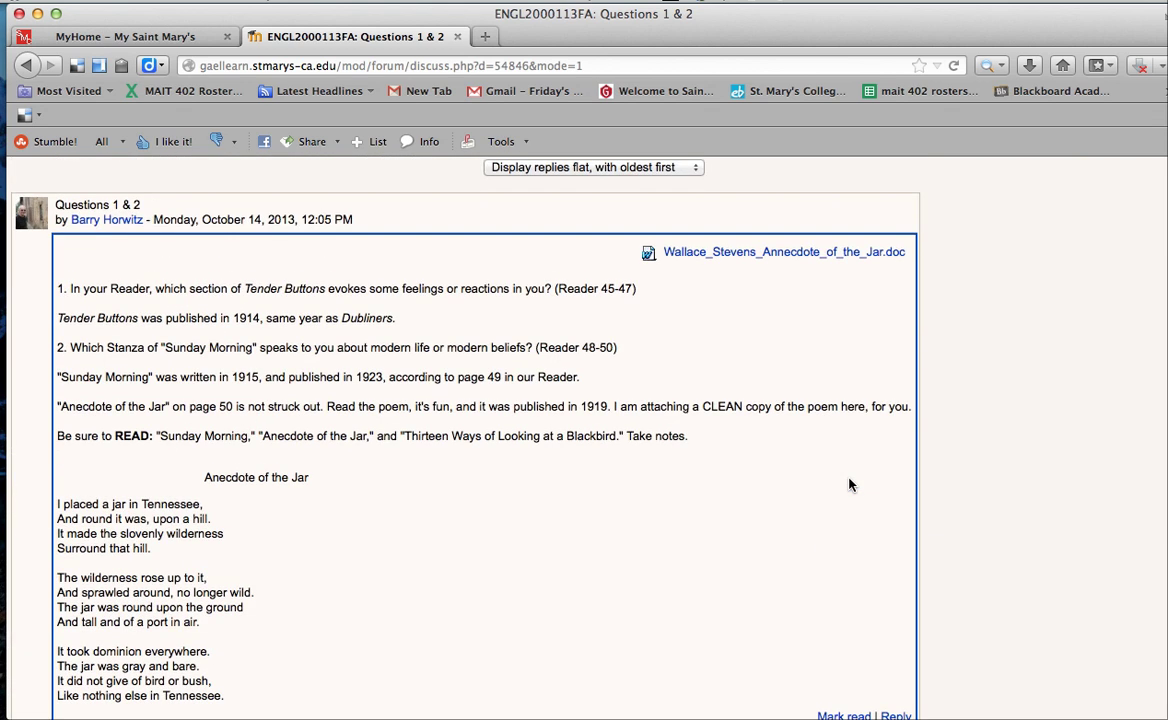
Switch the reply display to threaded form and check the reply's title line.
click(672, 167)
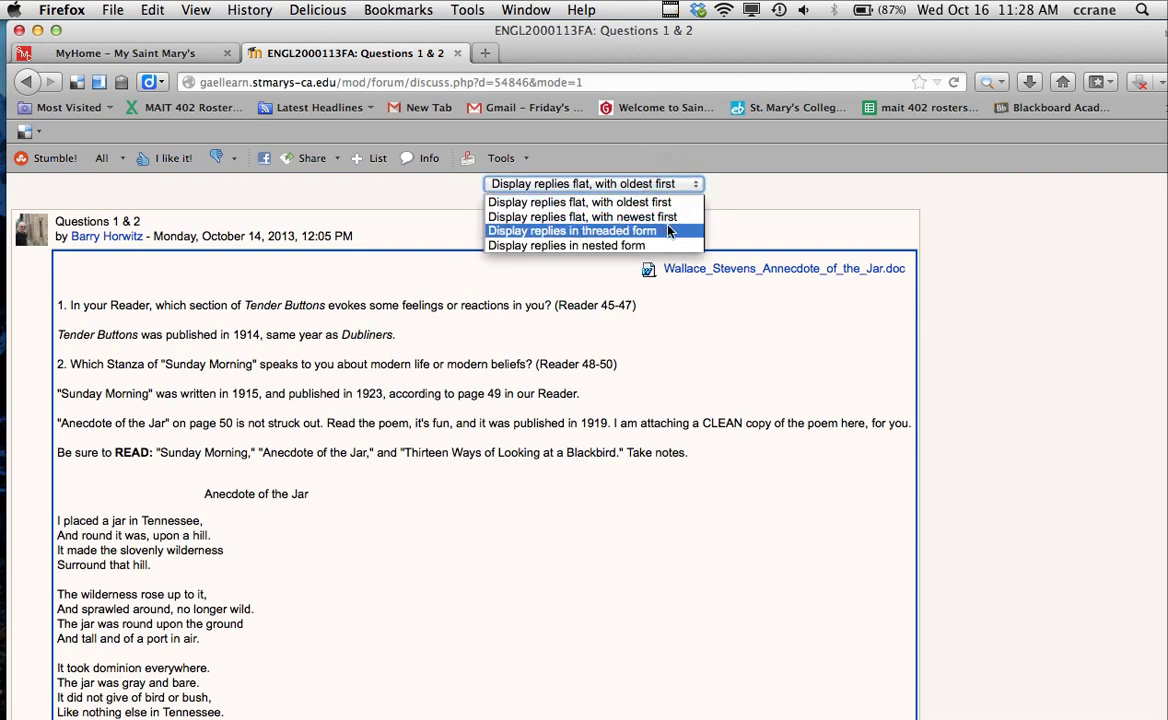
click(670, 232)
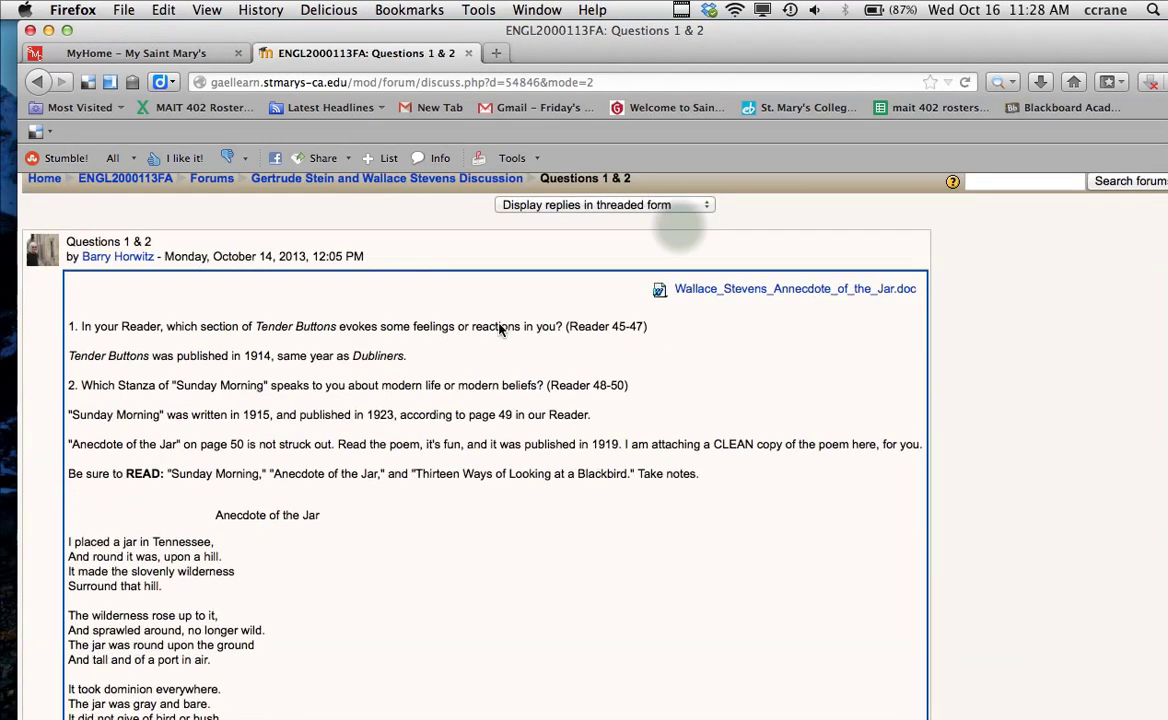
scroll(470, 310, down, 3)
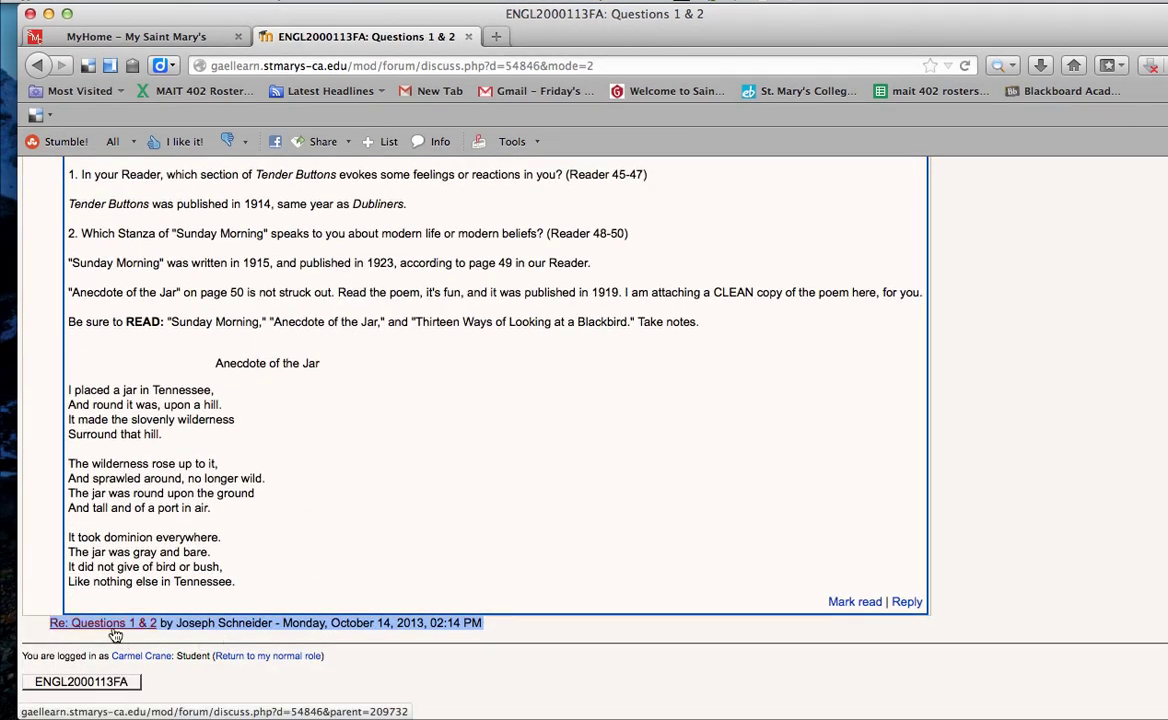
scroll(371, 516, up, 4)
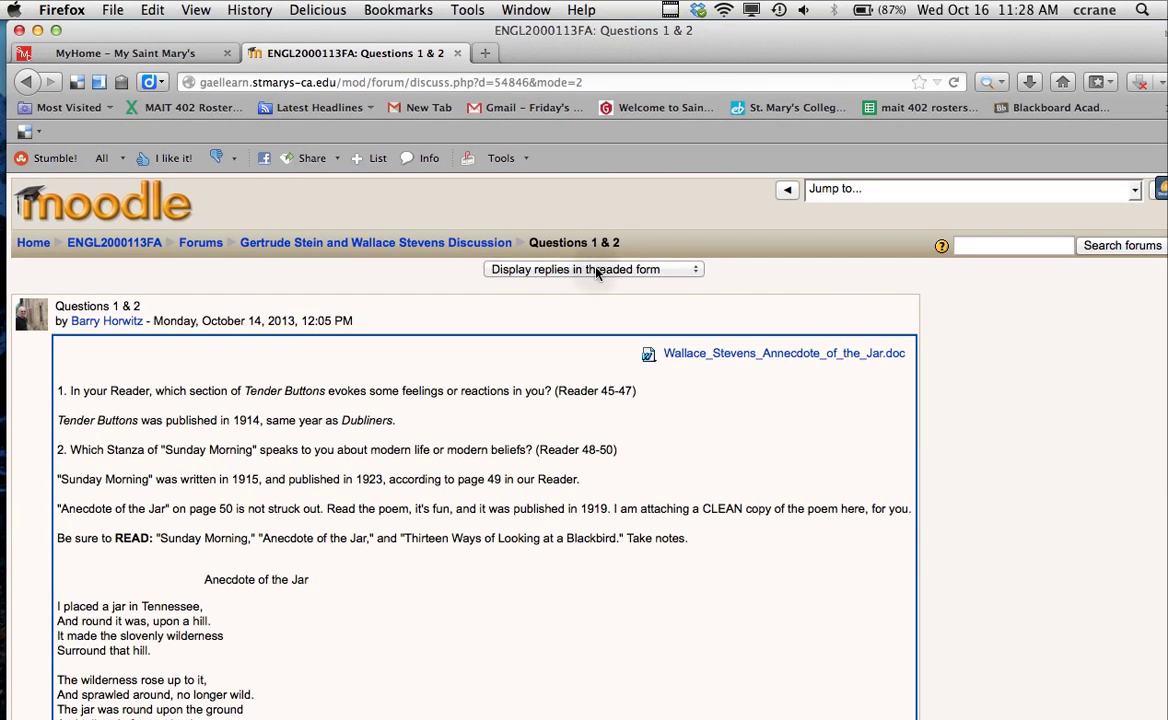
click(597, 254)
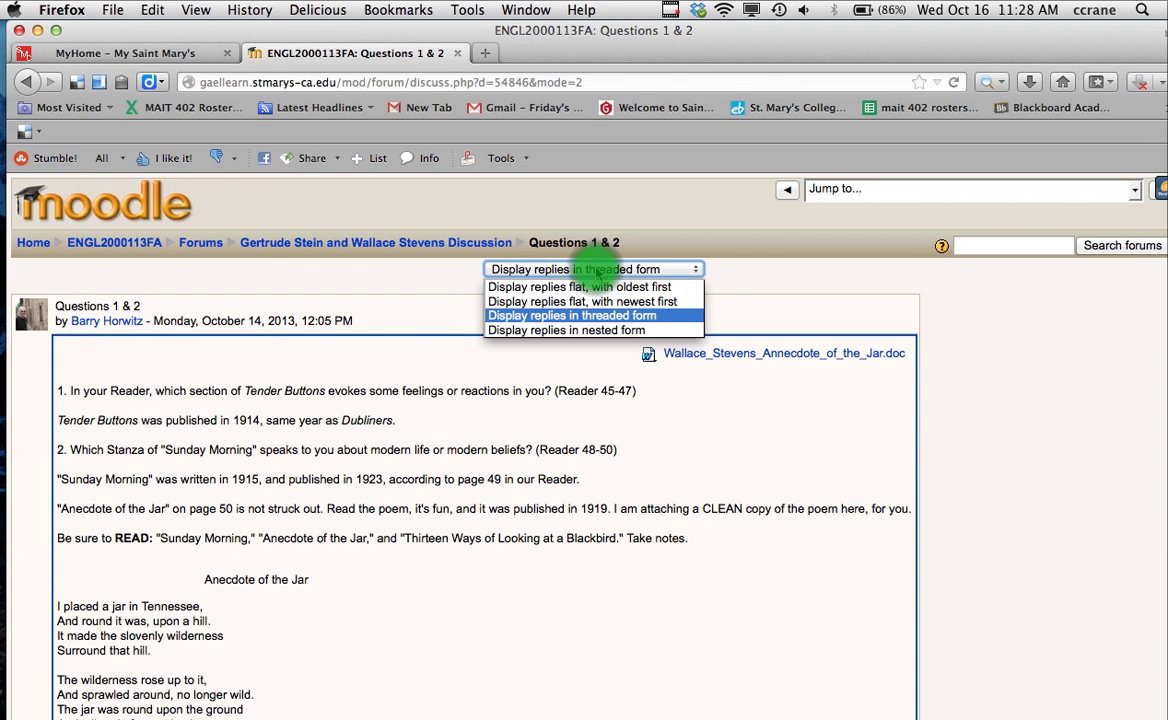
click(597, 272)
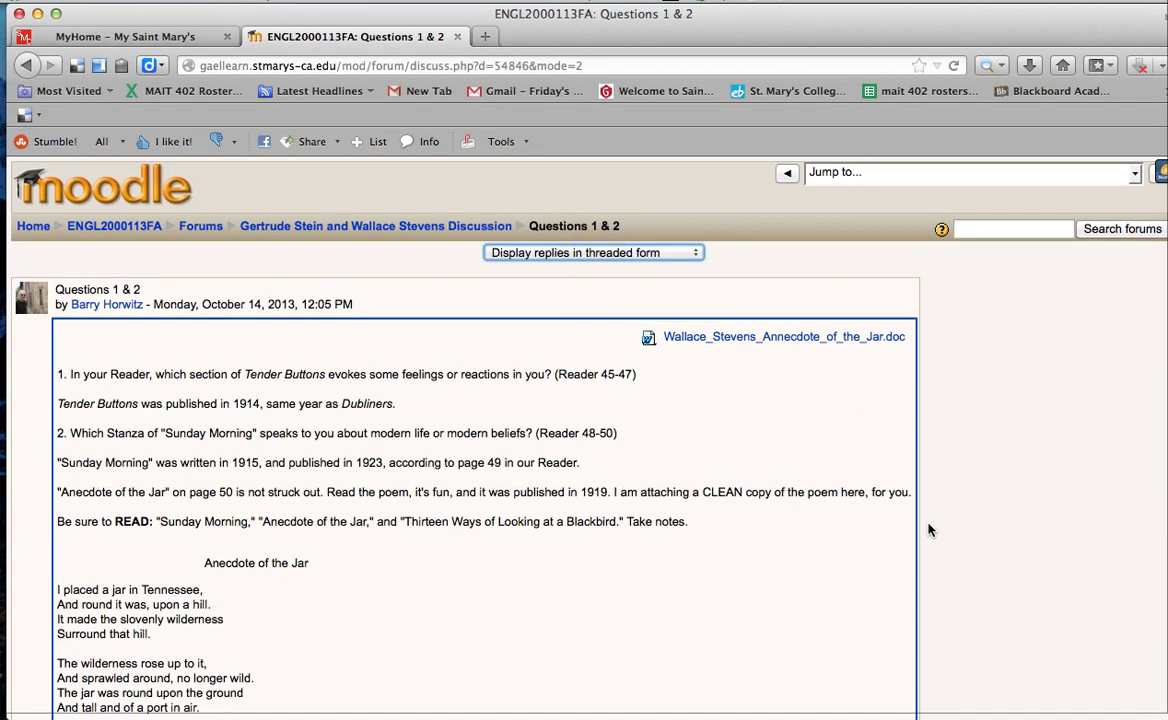
scroll(989, 514, down, 4)
scroll(1088, 572, up, 3)
scroll(1088, 572, up, 1)
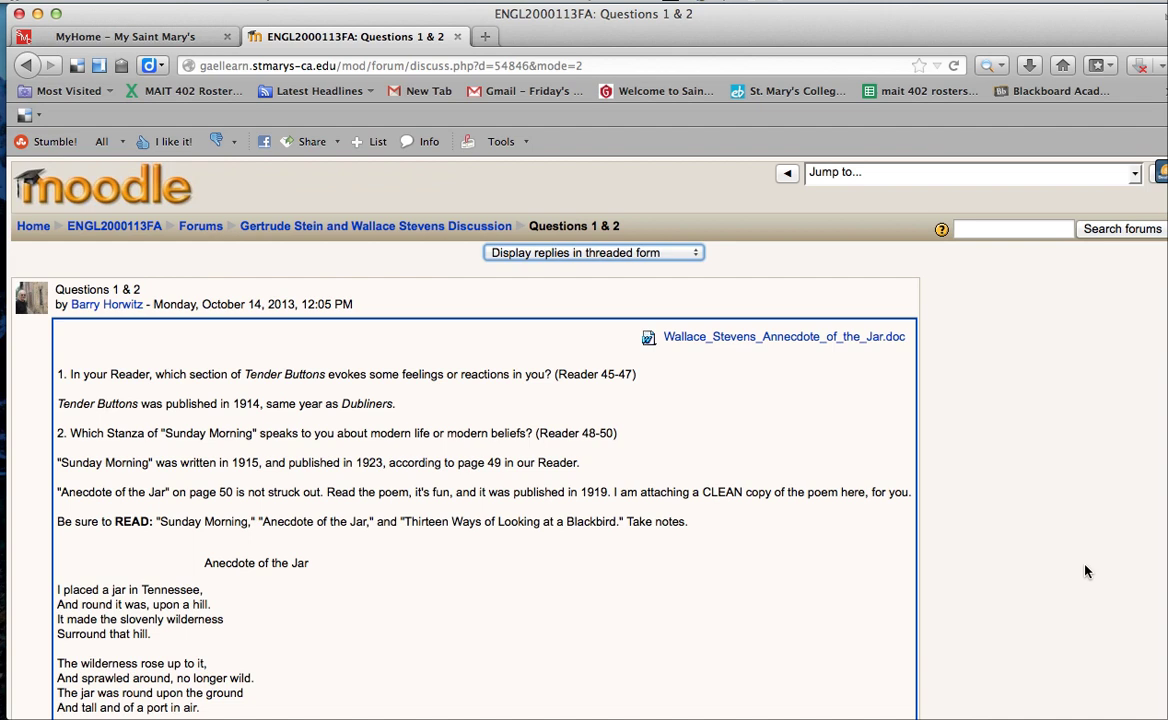